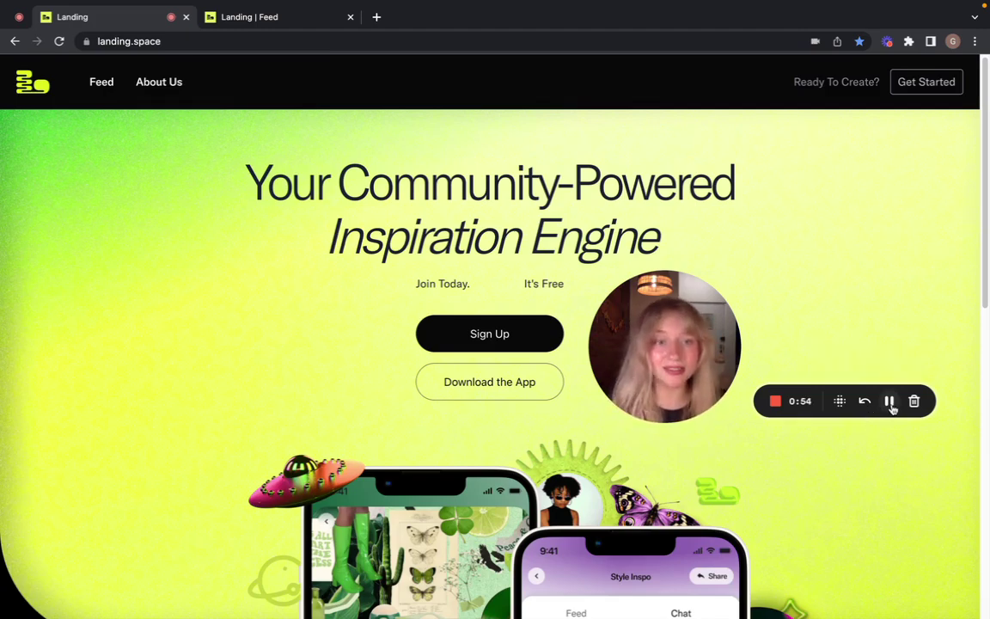
Switch to the Landing feed and browse the community boards under Discover
key(ctrl+Tab)
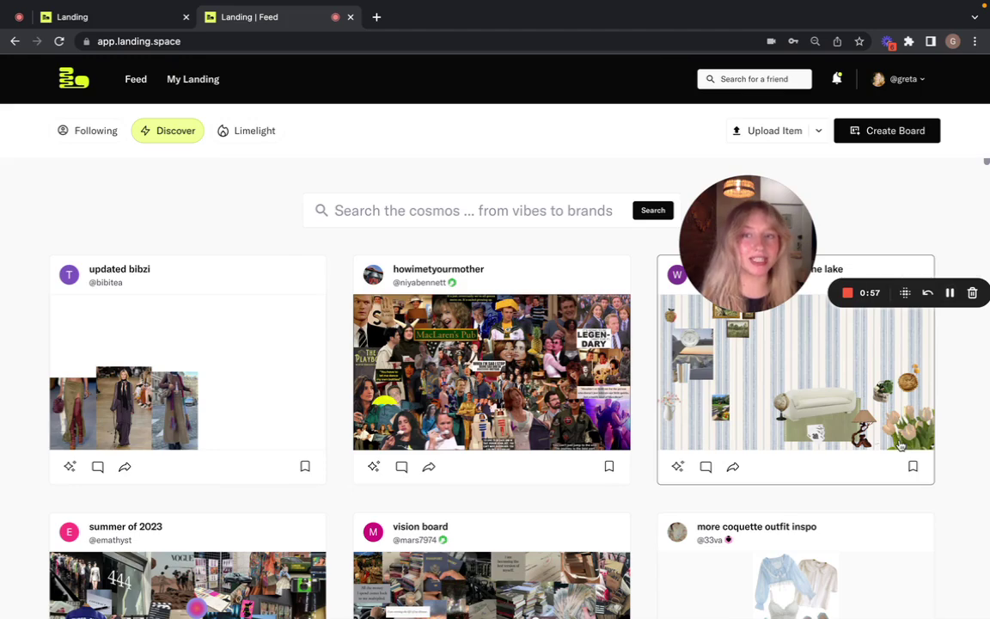
scroll(918, 470, down, 1)
scroll(918, 470, down, 8)
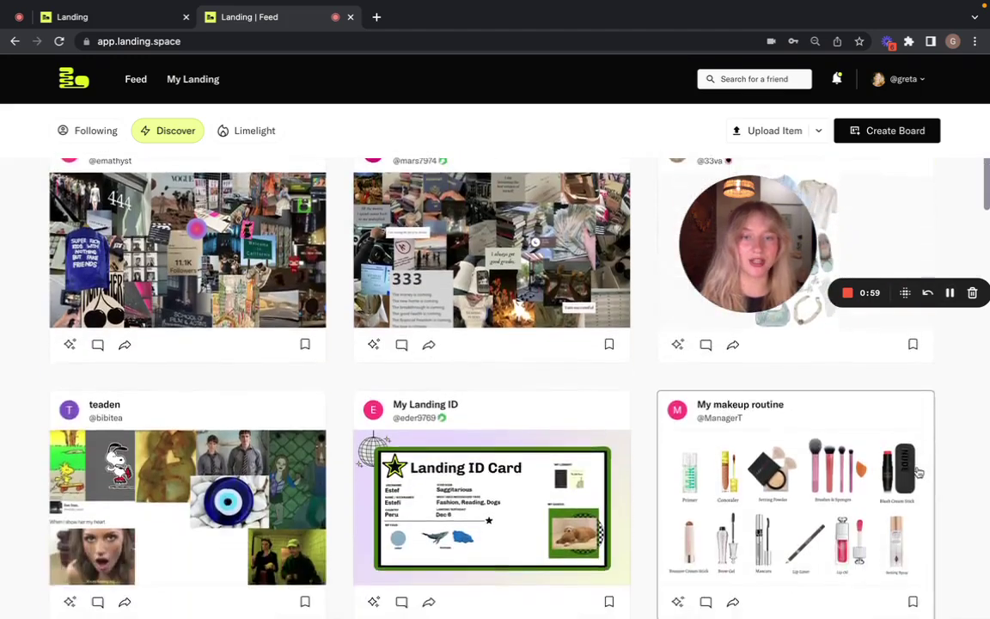
scroll(920, 473, down, 5)
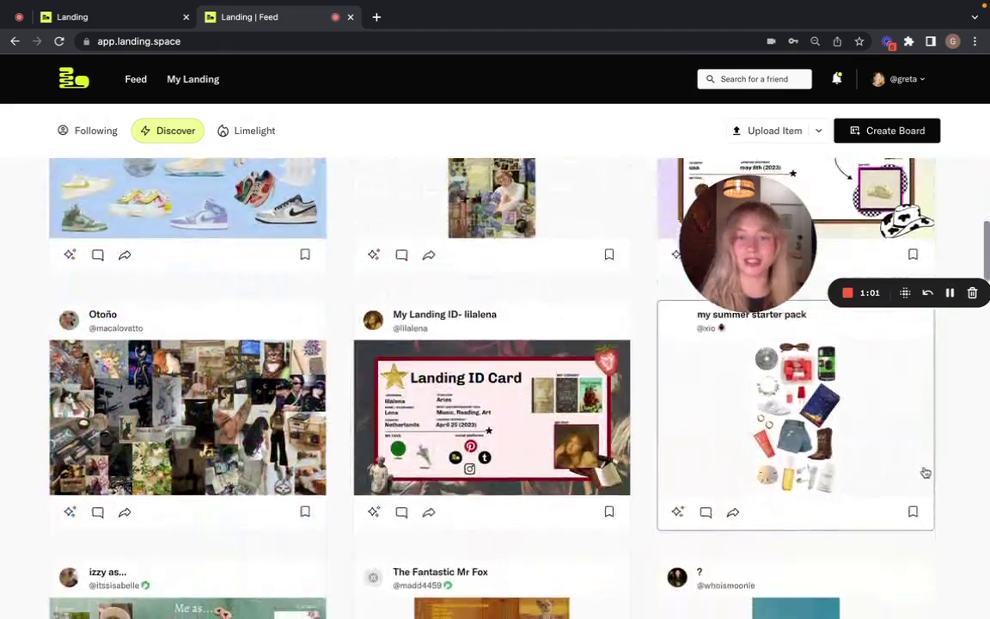
scroll(925, 472, down, 5)
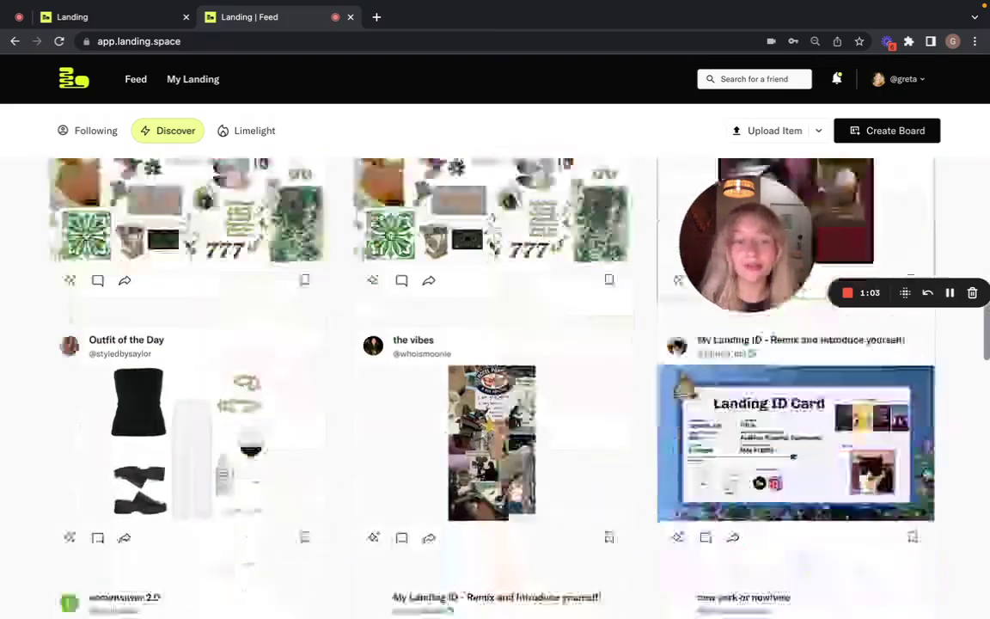
scroll(928, 472, down, 4)
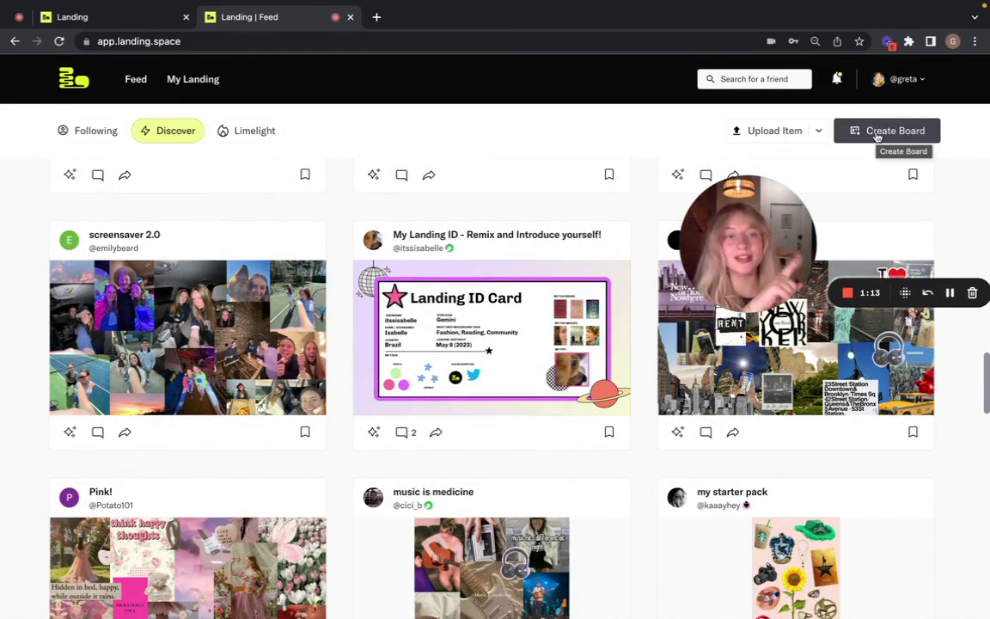
Create a new Blank Landscape board named "may vision board"
click(877, 135)
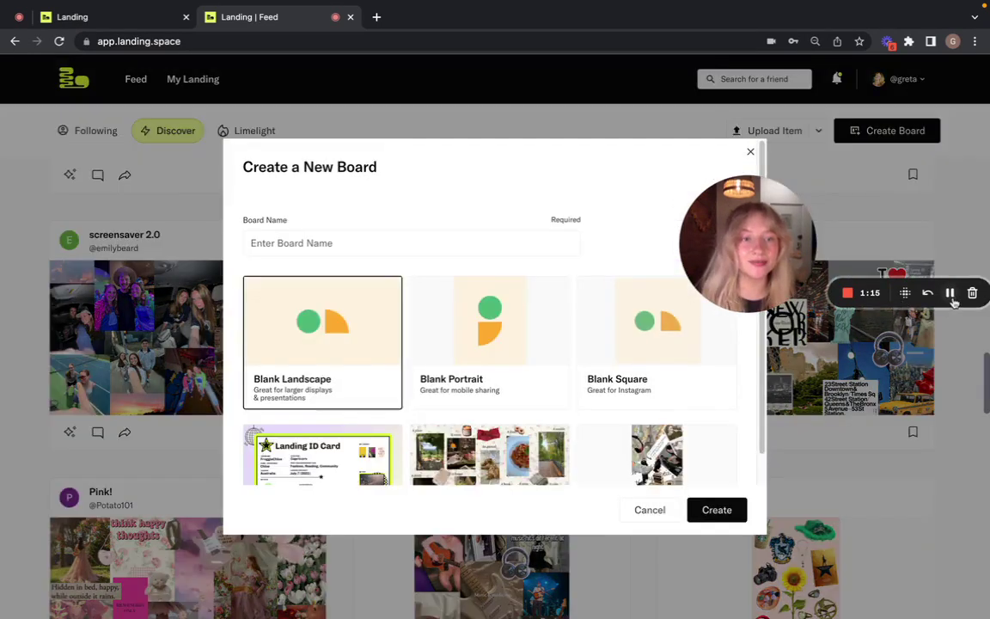
drag(795, 280, 823, 270)
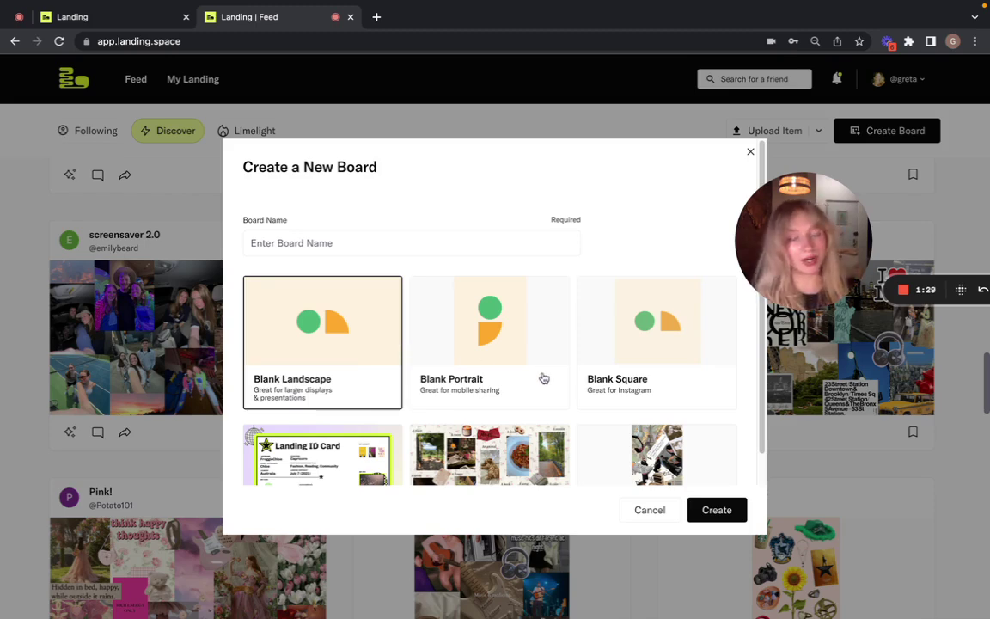
scroll(550, 379, down, 2)
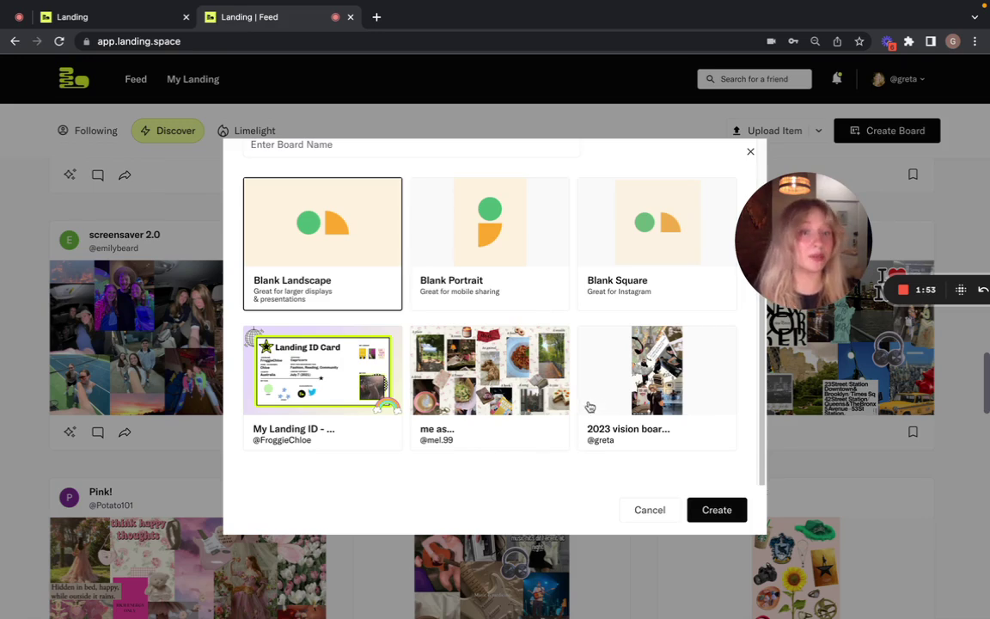
scroll(526, 361, up, 3)
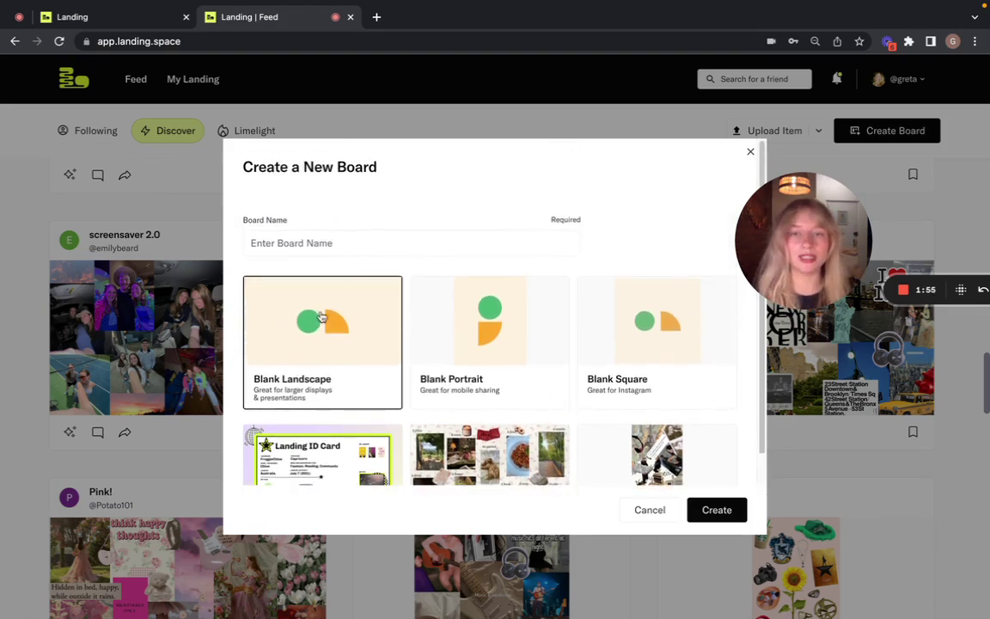
click(294, 243)
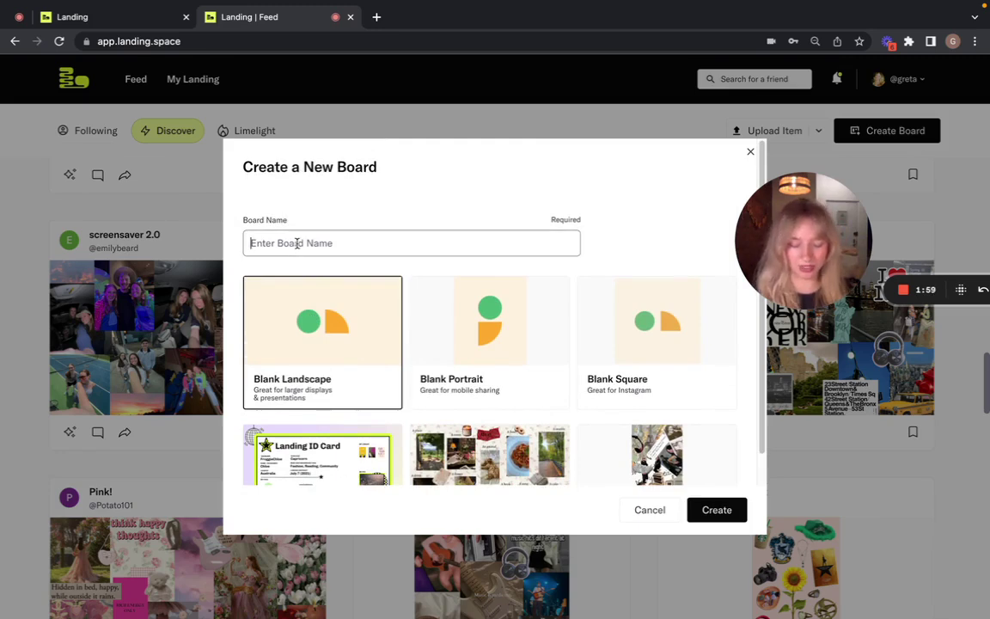
text(may vision b)
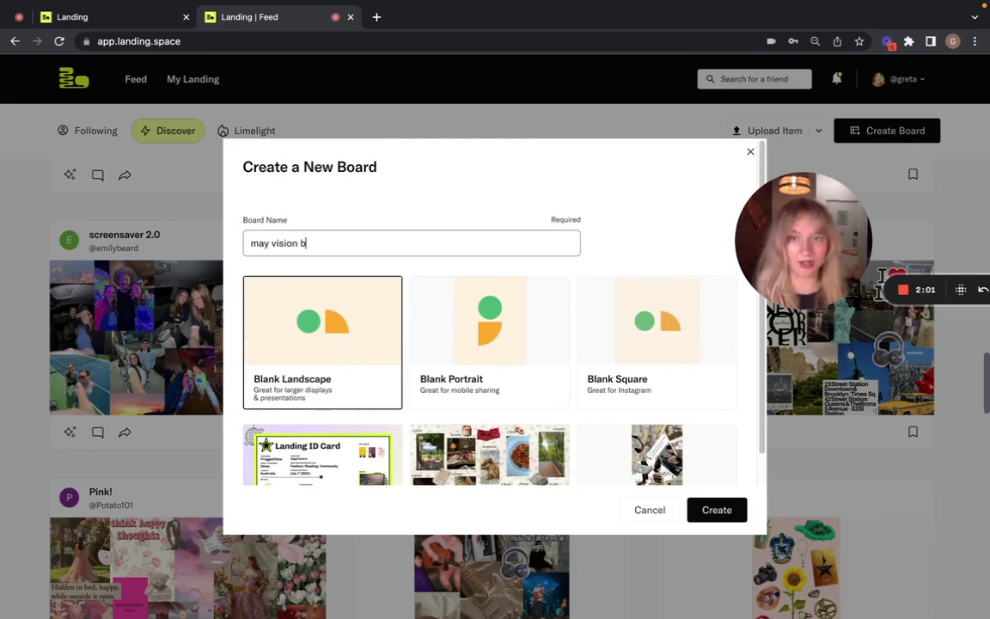
text(a)
text(ard)
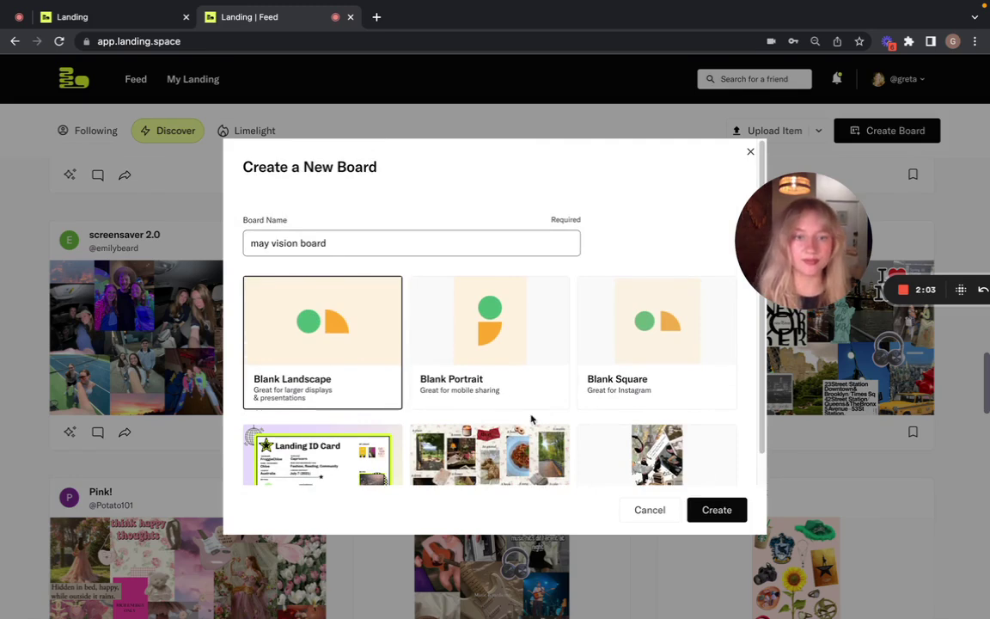
click(719, 510)
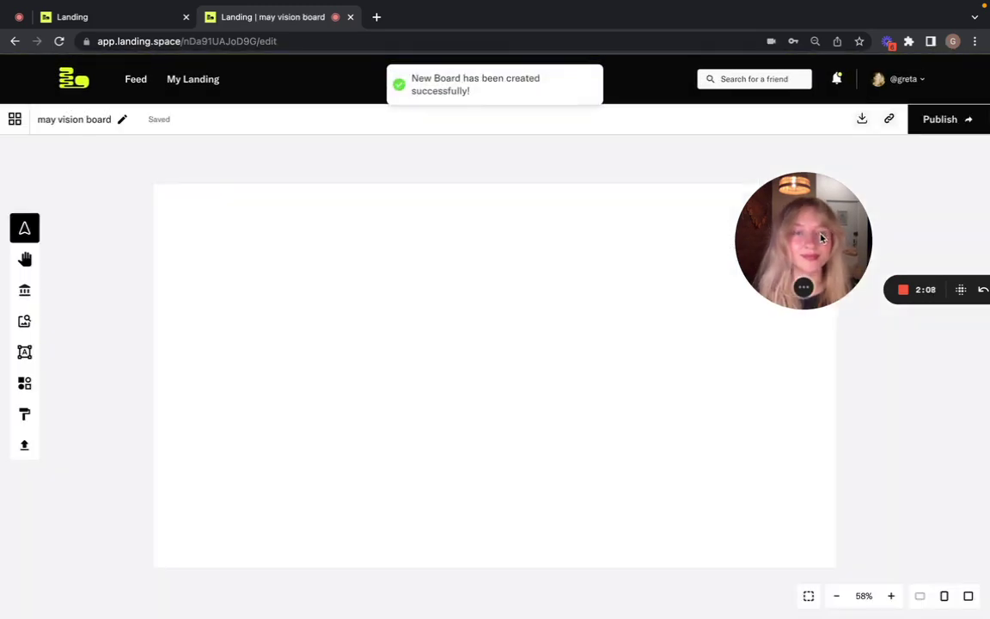
Open the Community Library and look through all of its items
drag(821, 238, 526, 228)
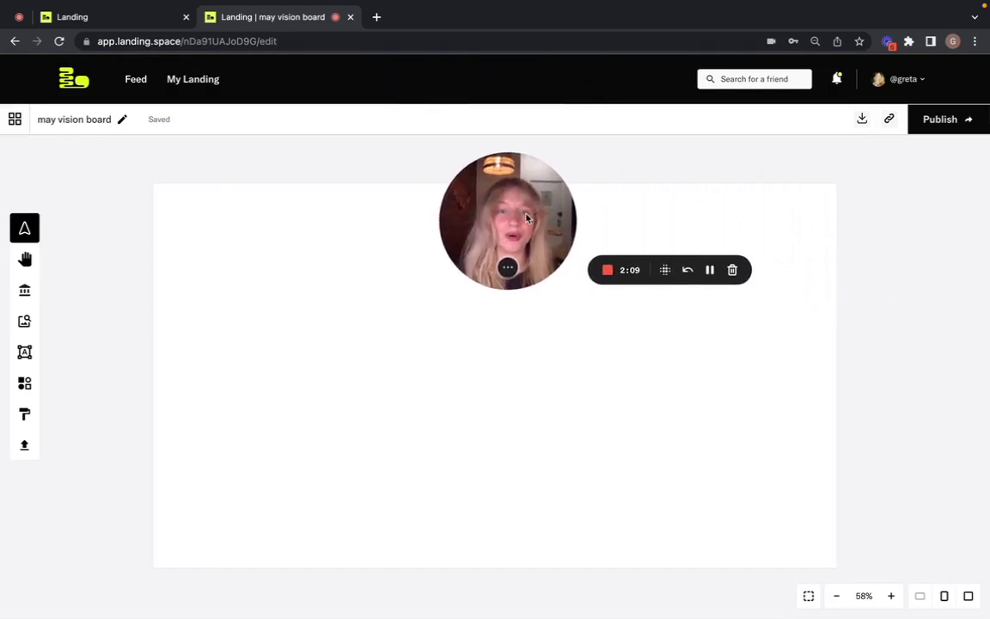
click(35, 292)
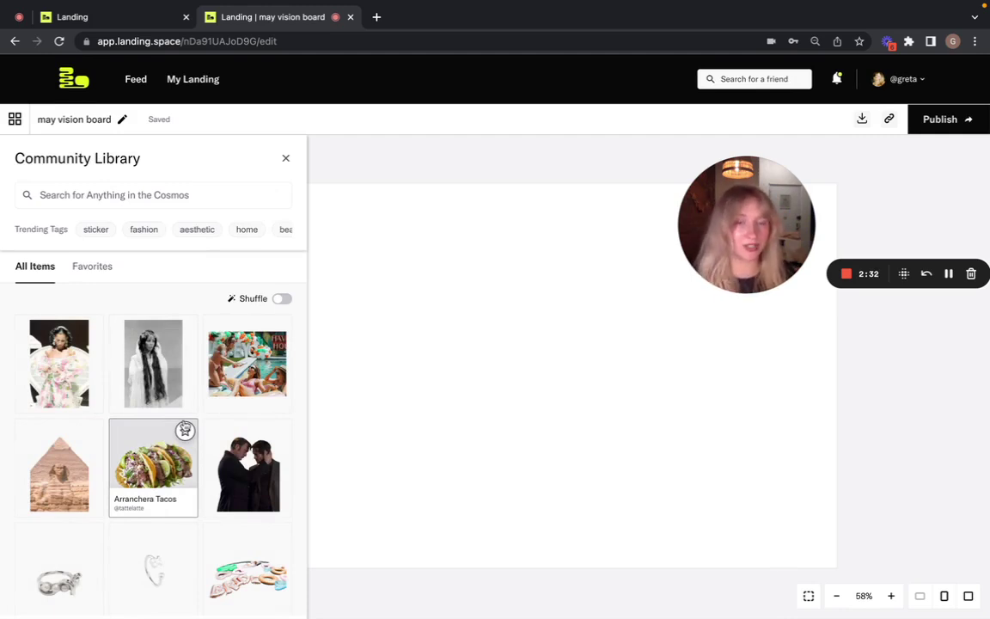
scroll(197, 448, down, 5)
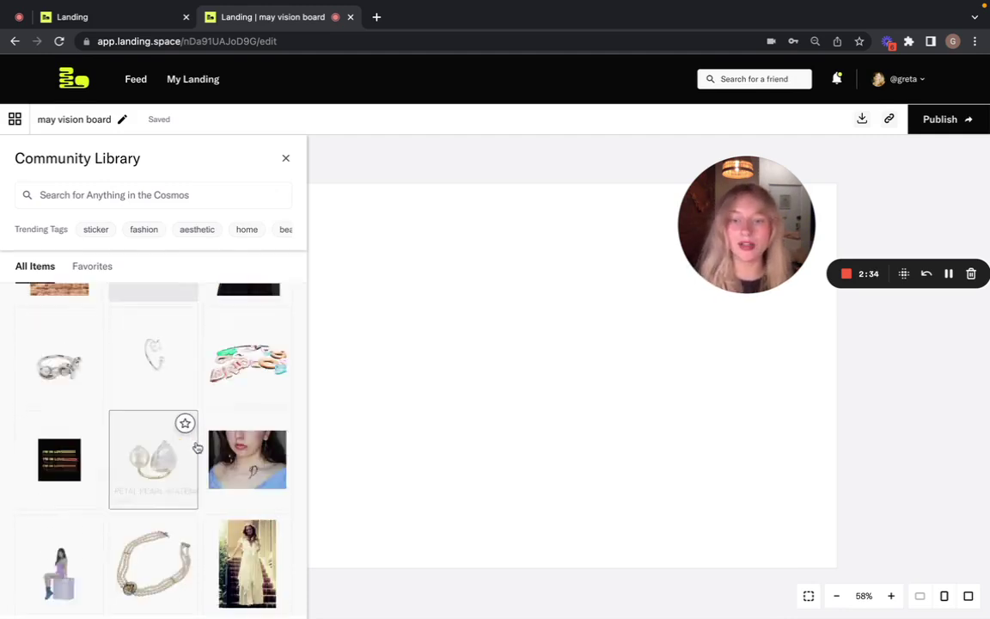
scroll(197, 448, down, 3)
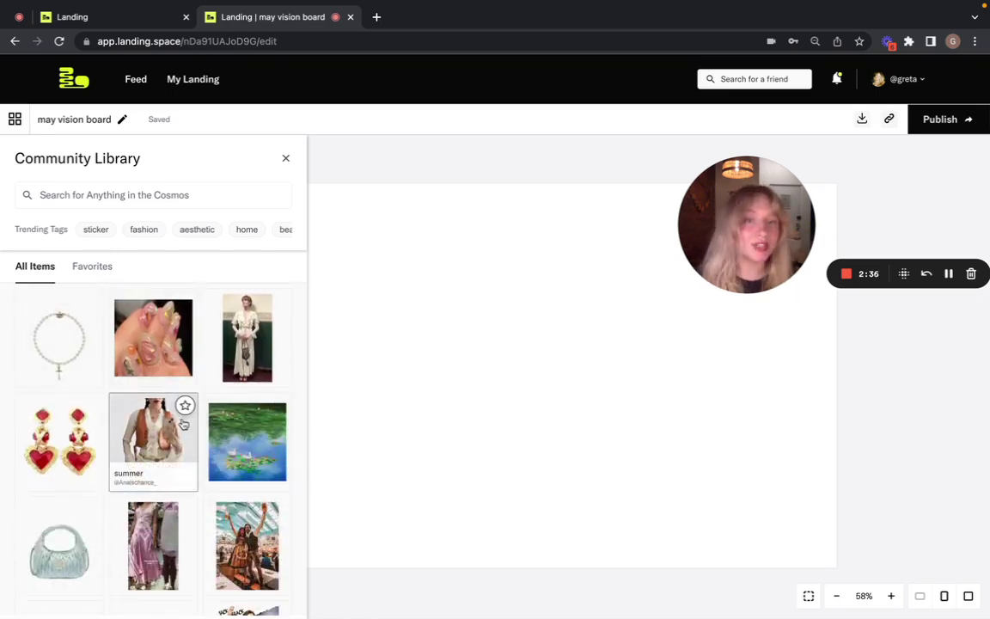
scroll(182, 425, down, 3)
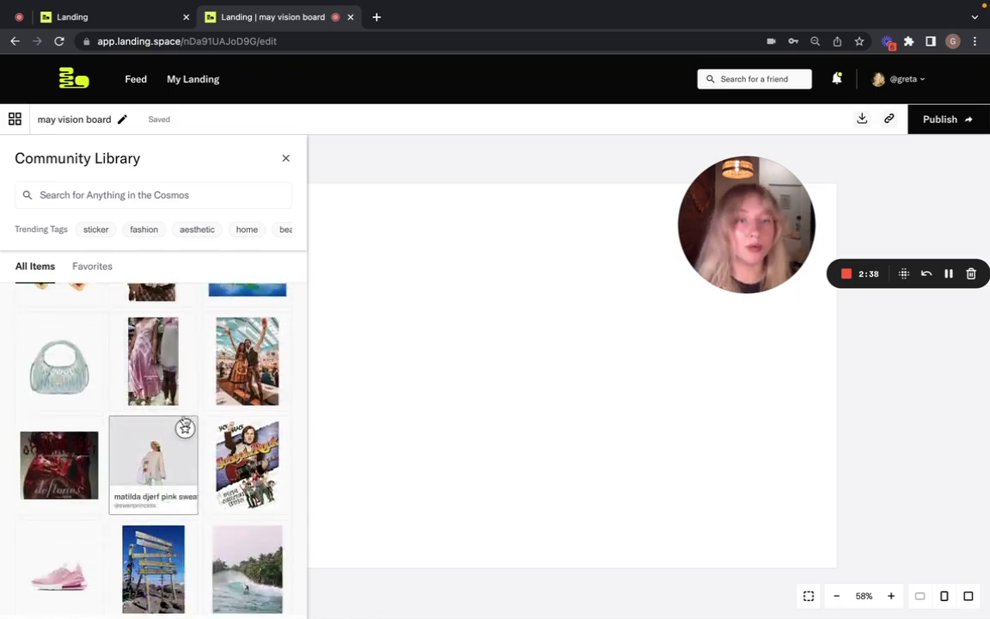
scroll(182, 430, down, 5)
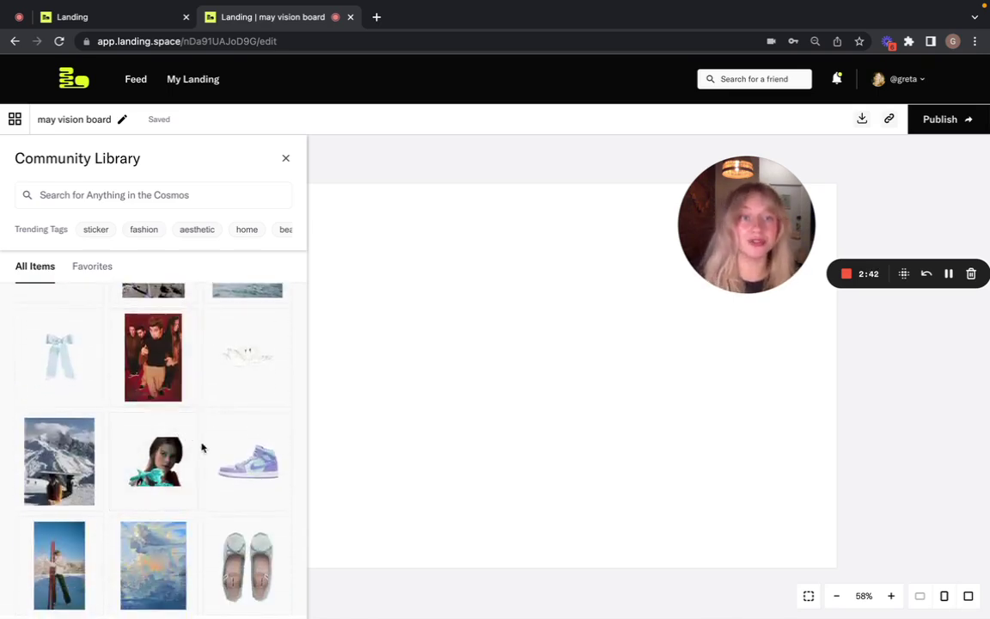
scroll(202, 443, down, 4)
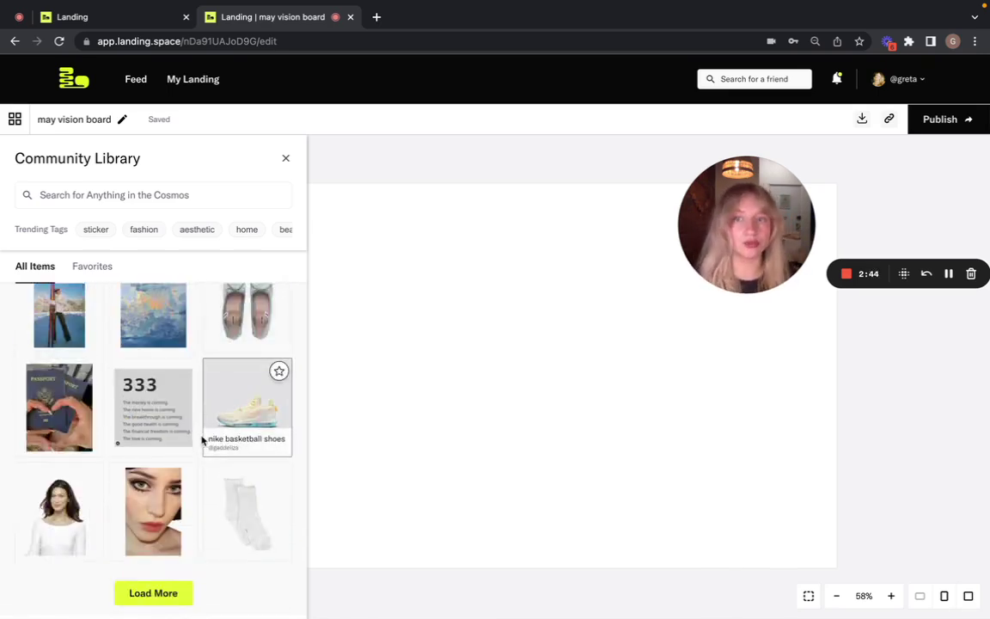
scroll(172, 404, up, 10)
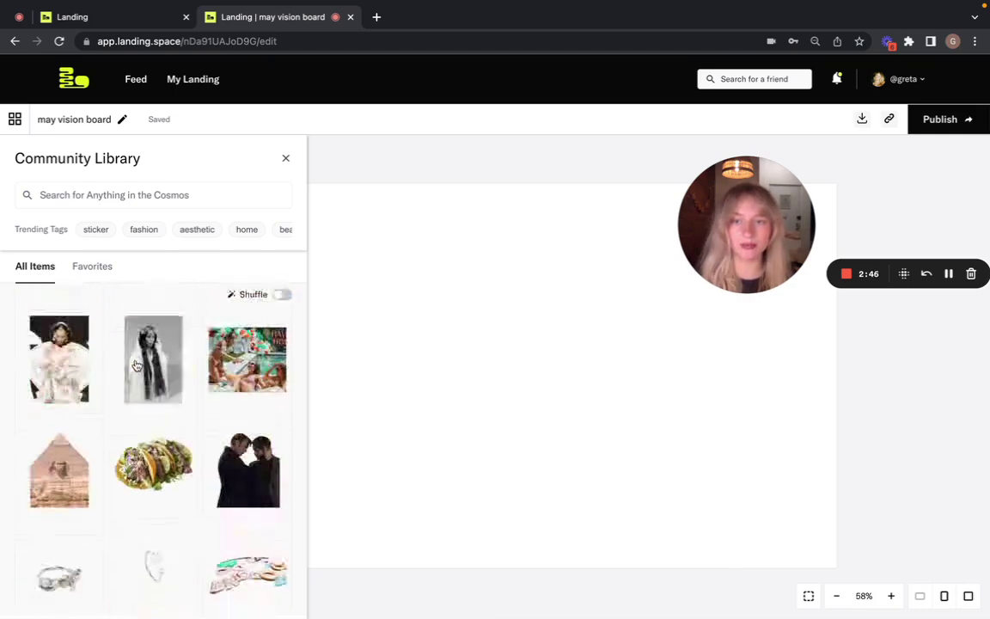
Turn on Shuffle for the library items and look through the shuffled images
click(281, 300)
scroll(194, 478, down, 5)
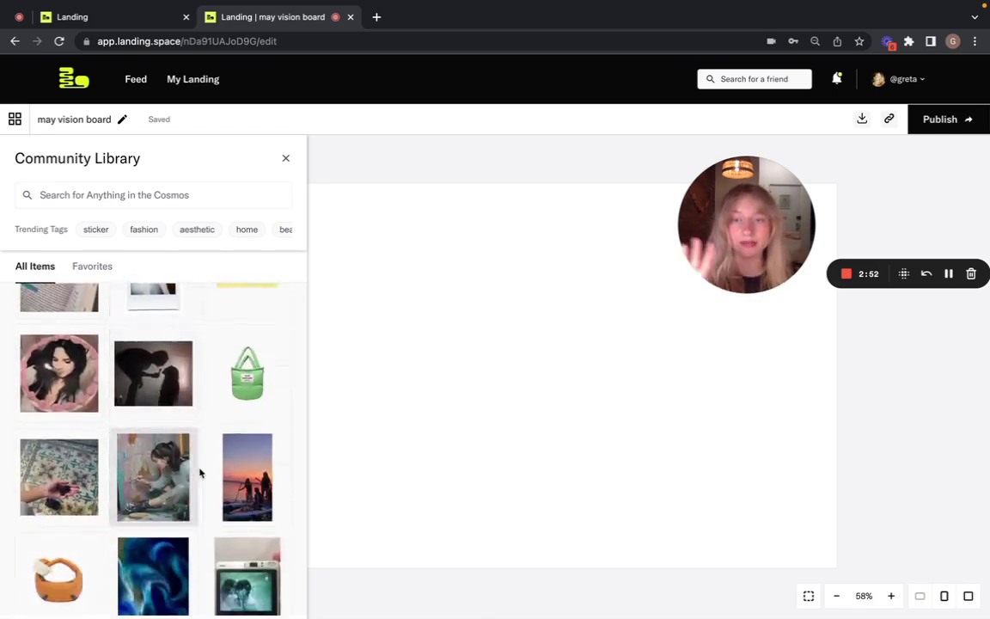
scroll(201, 474, down, 3)
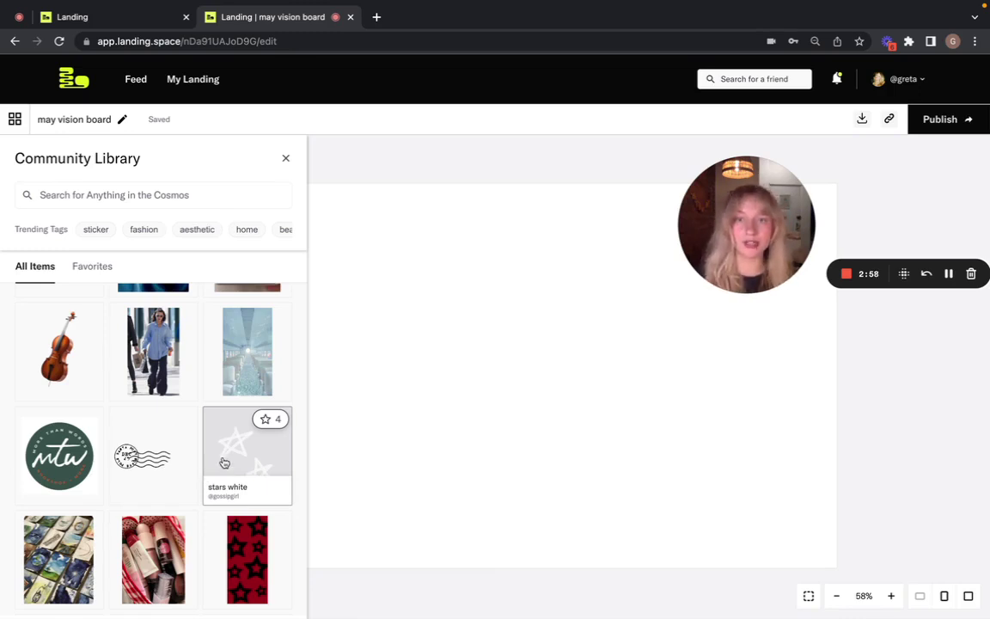
drag(222, 451, 201, 338)
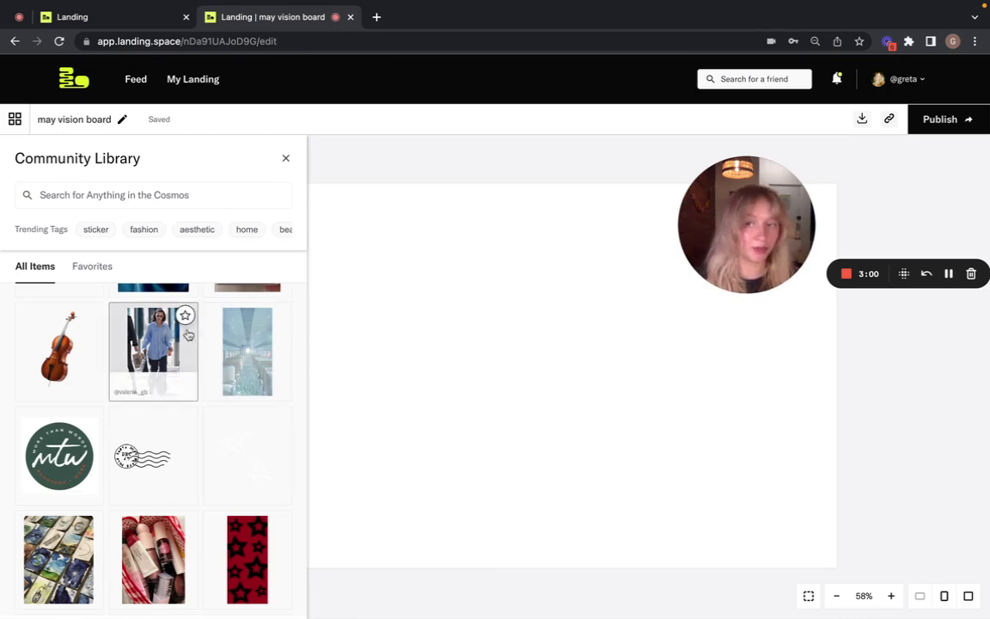
Search the Community Library for "summer" using the matching suggested term
click(136, 195)
scroll(49, 283, down, 3)
scroll(46, 276, up, 3)
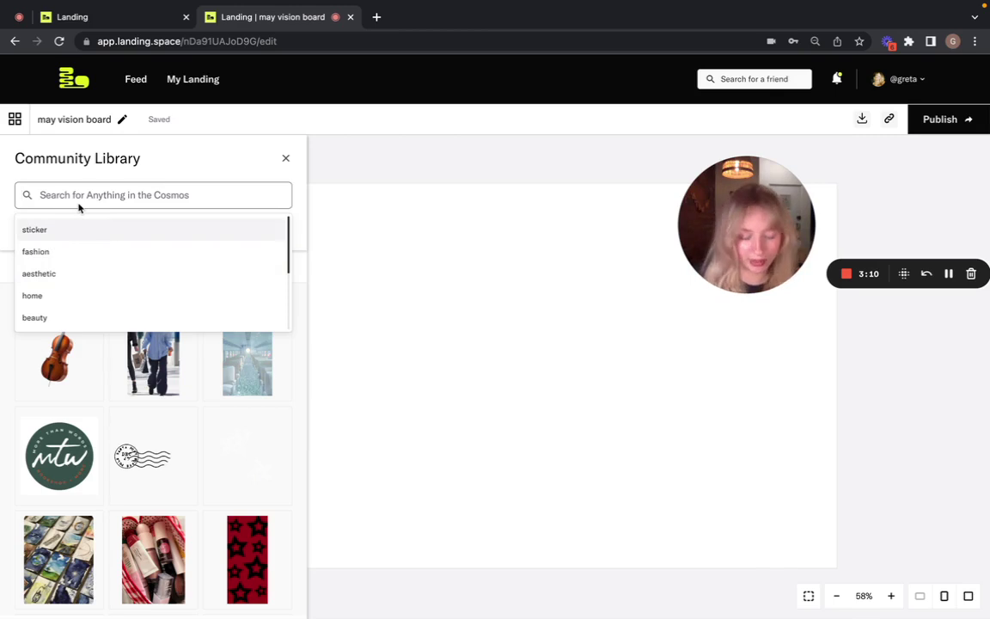
text(summer)
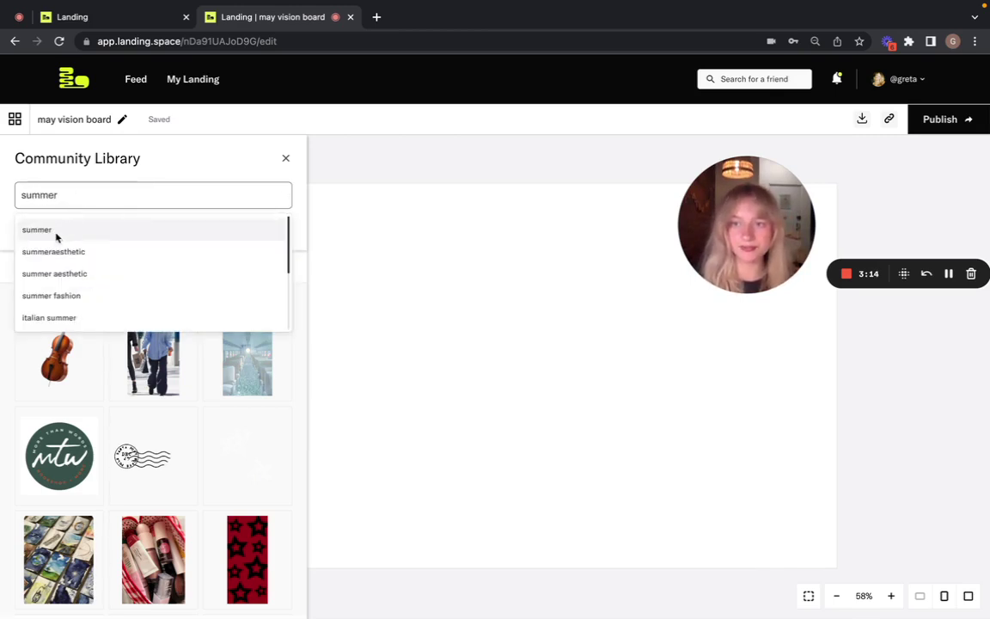
click(55, 230)
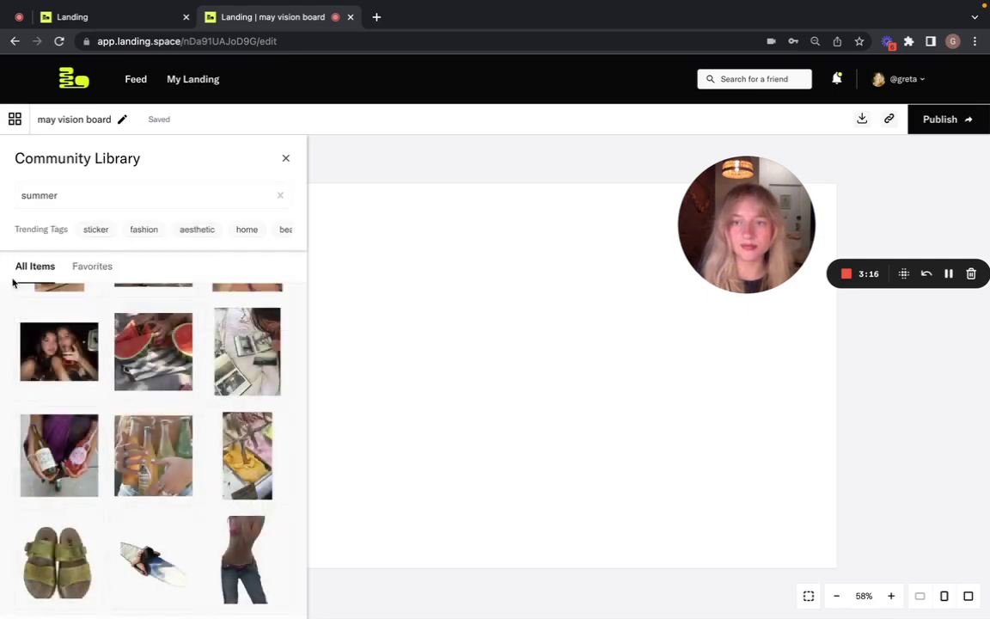
Look through the summer images, loading more results after the first batch
scroll(129, 404, down, 3)
scroll(131, 401, down, 5)
scroll(134, 399, down, 5)
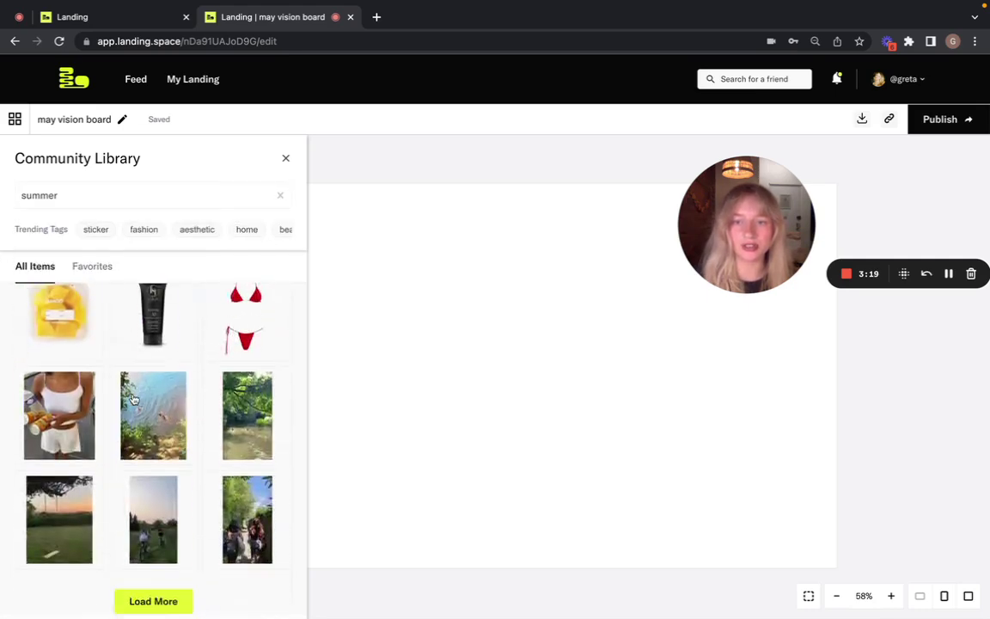
click(161, 593)
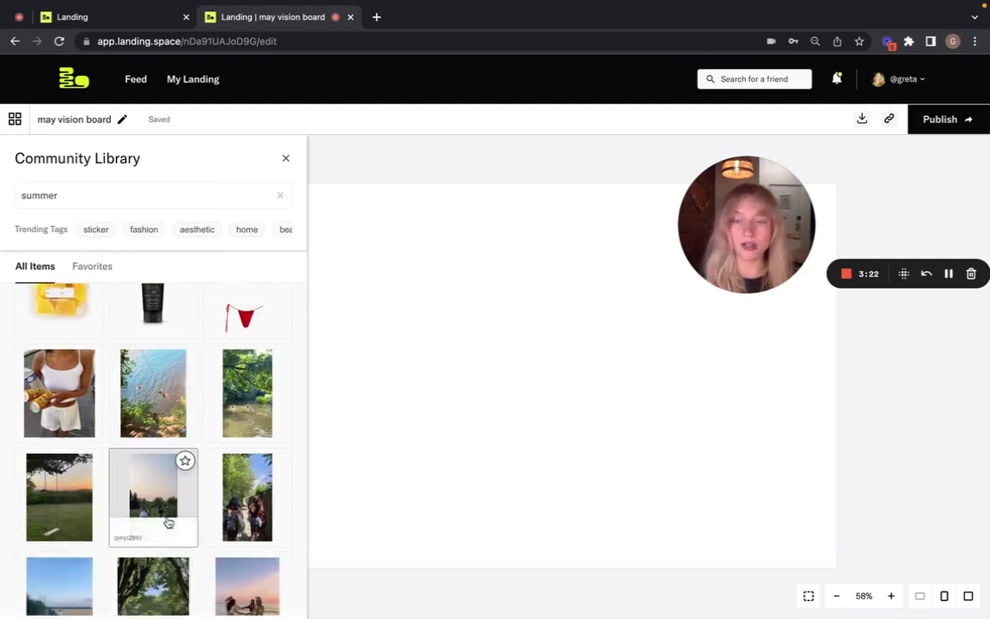
scroll(168, 523, down, 10)
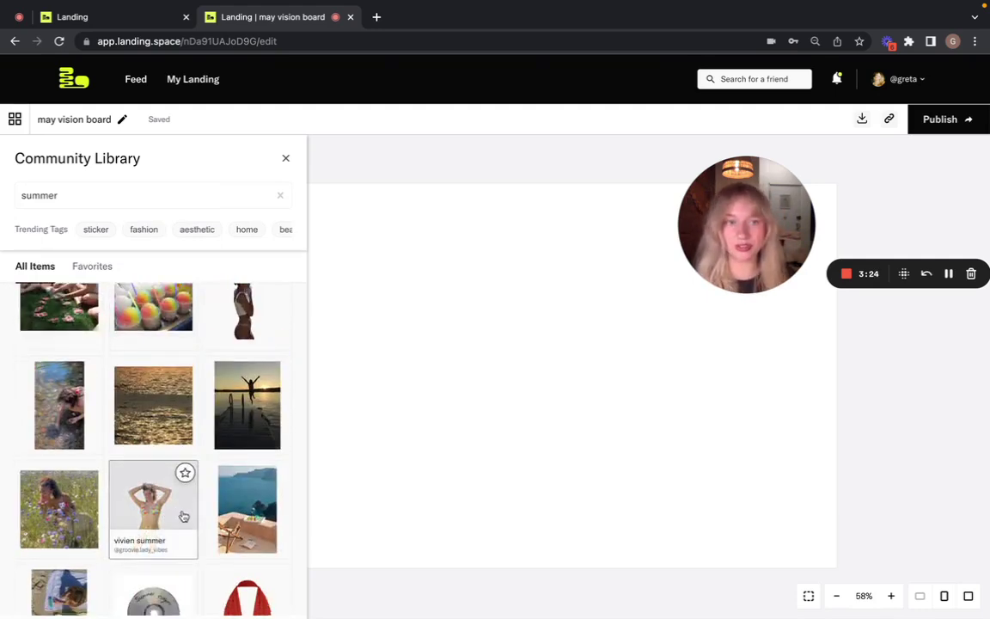
scroll(202, 510, down, 2)
scroll(223, 387, down, 5)
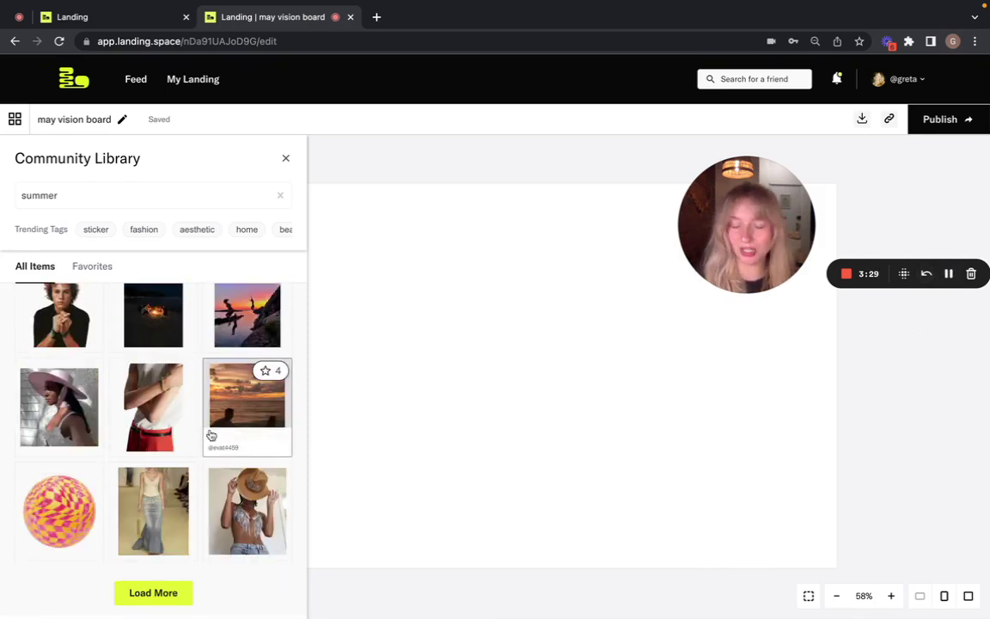
Add the maxi skirt photo to the board, enlarge it and position it near the board's centre
drag(151, 518, 471, 334)
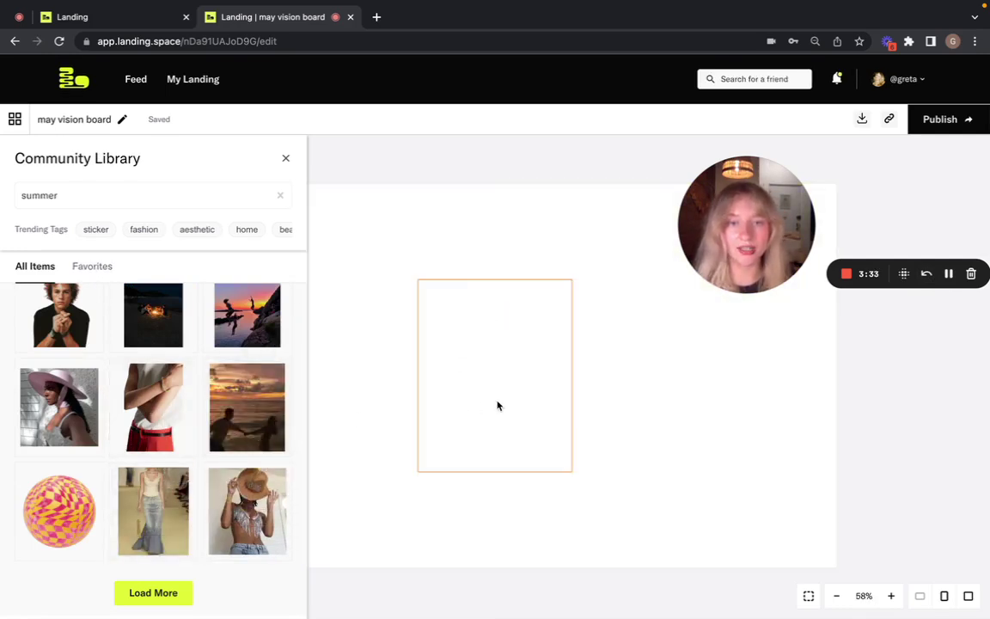
drag(503, 397, 491, 323)
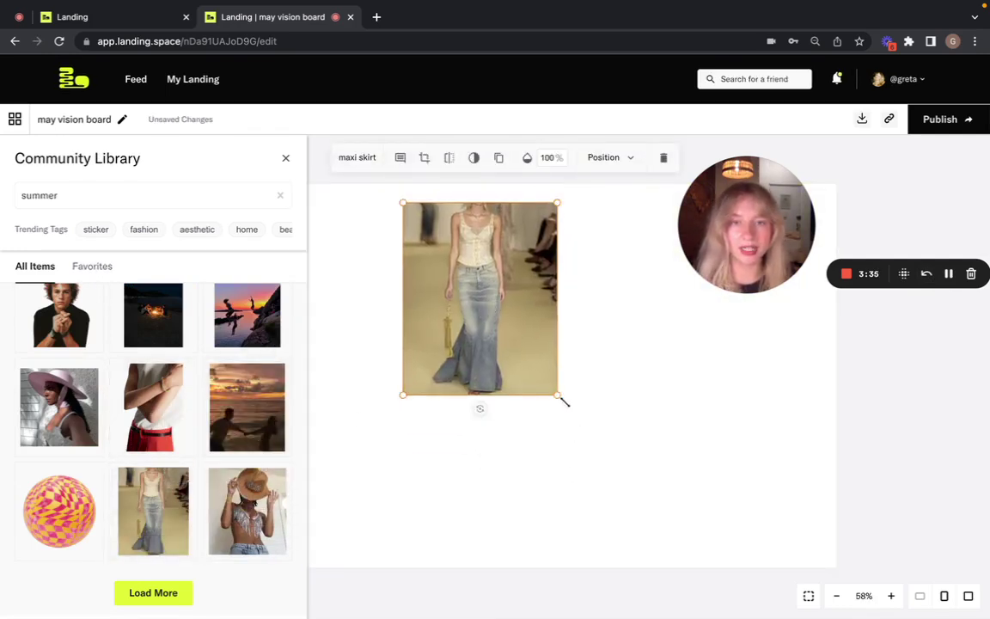
drag(564, 402, 630, 477)
drag(515, 360, 515, 412)
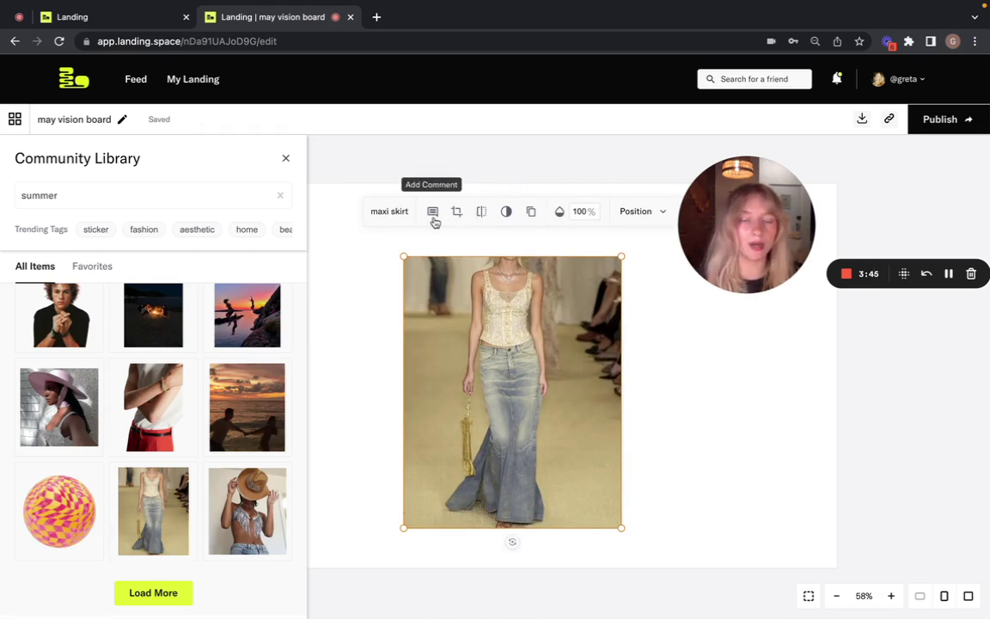
Crop a narrow strip off both the left and right sides of the maxi skirt photo and save the crop
click(456, 213)
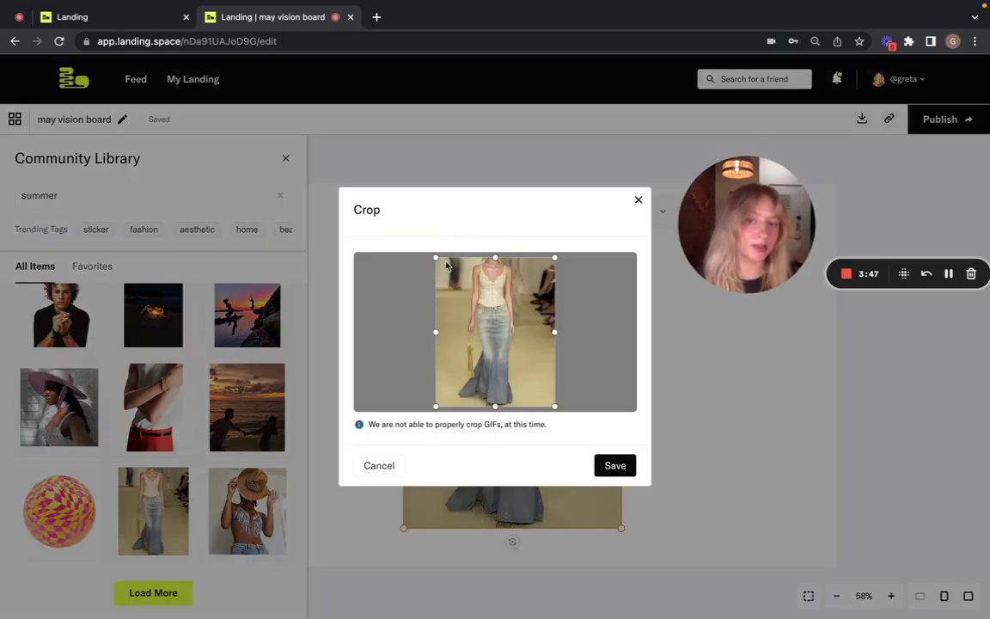
drag(434, 335, 443, 335)
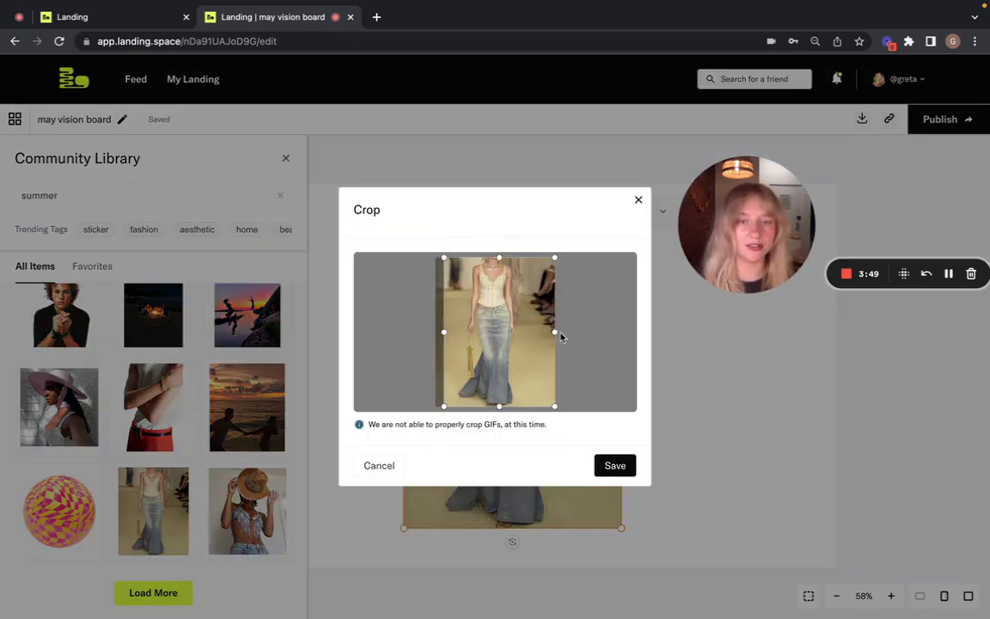
drag(556, 331, 545, 332)
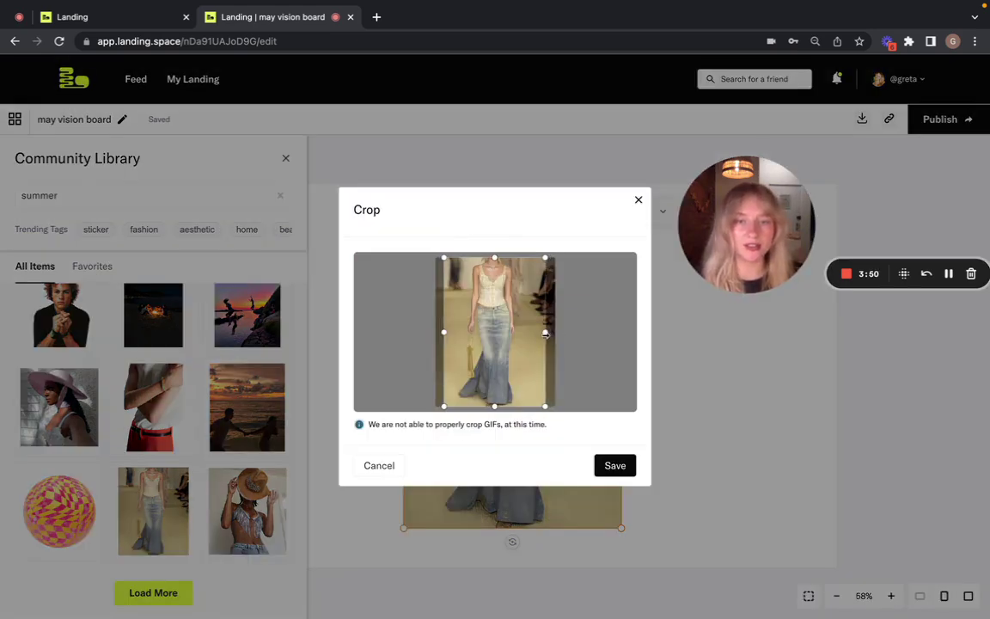
click(616, 465)
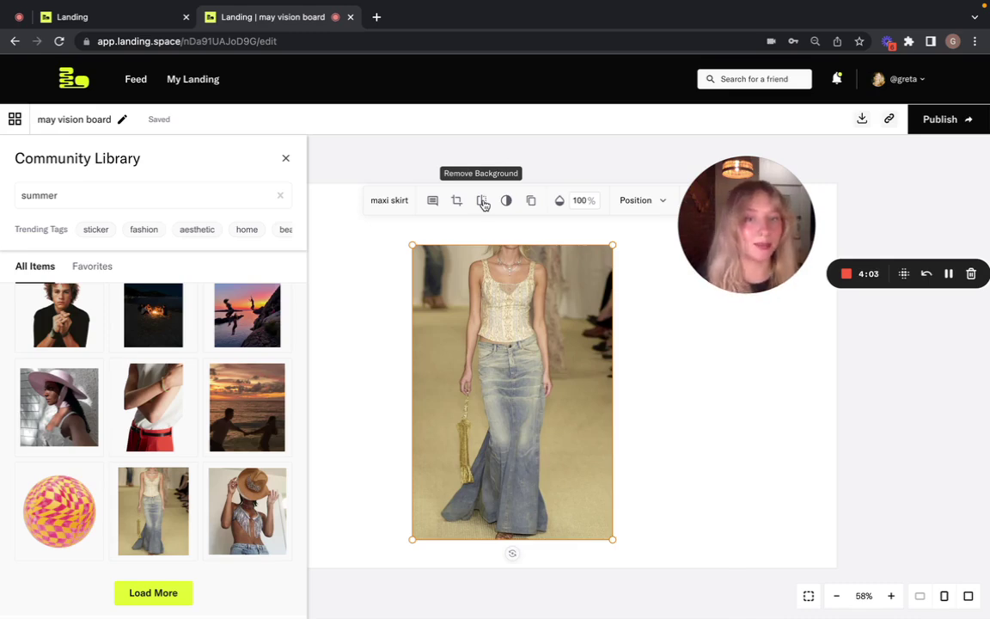
Remove the maxi skirt photo's background, and reposition the cutout slightly to the left with a small clockwise tilt
click(482, 201)
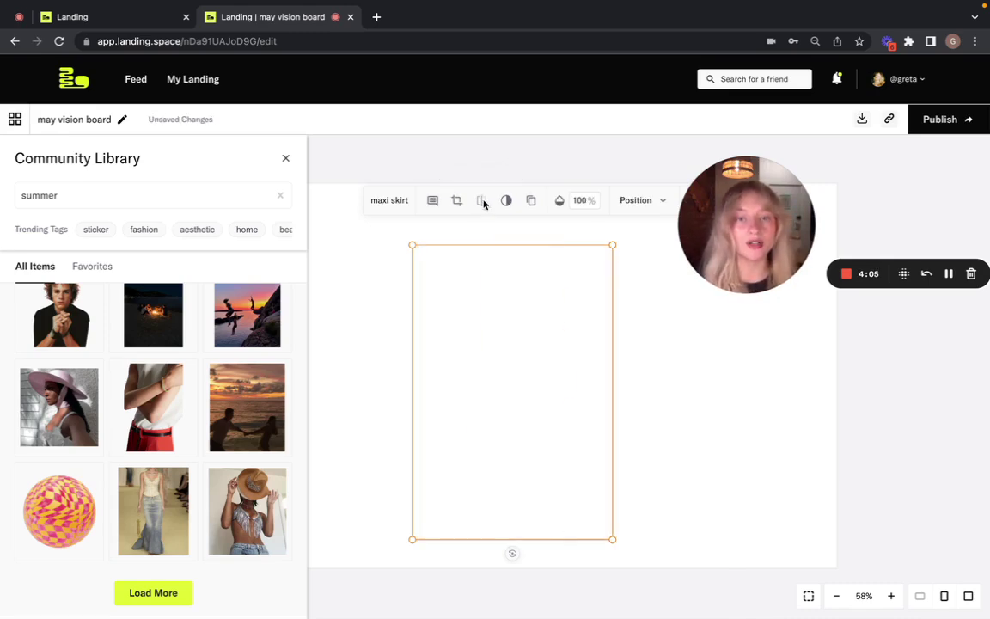
drag(558, 456, 535, 442)
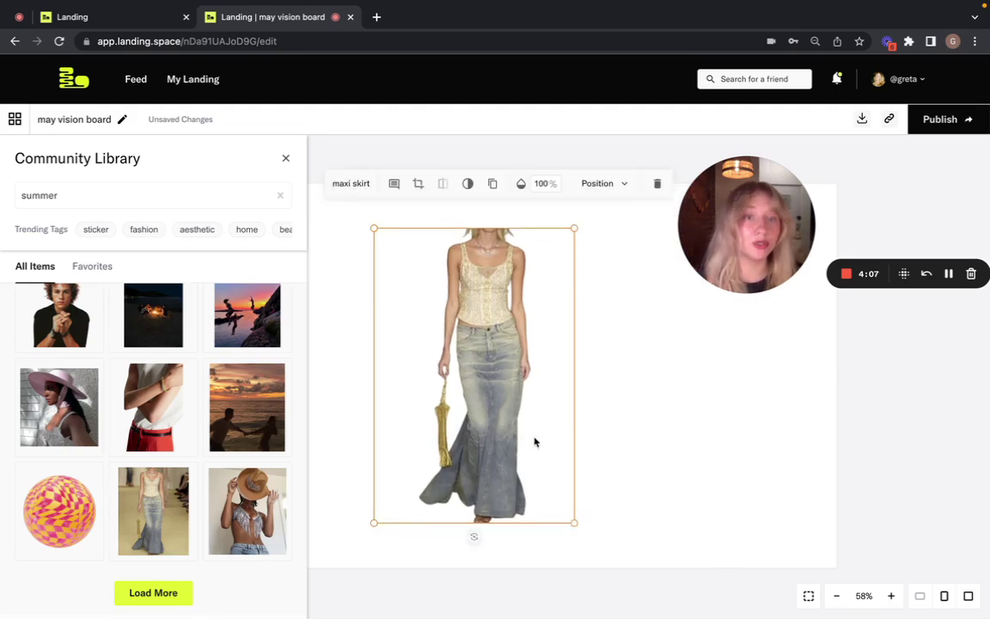
mouse_move(581, 526)
mouse_down()
mouse_move(565, 503)
mouse_move(596, 521)
mouse_up()
drag(474, 538, 455, 567)
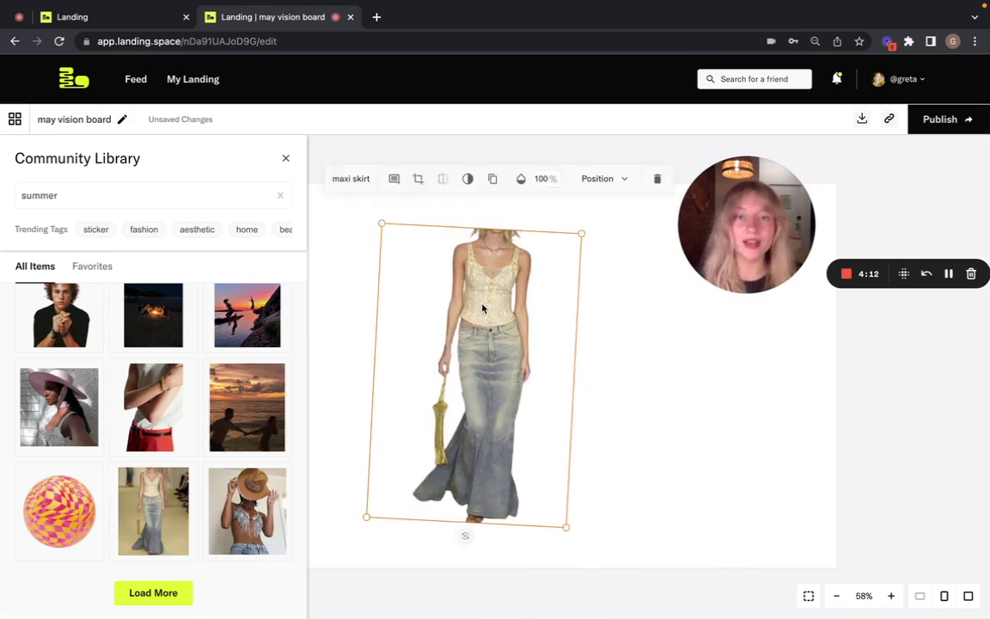
Flip the maxi skirt cutout back and forth, ending in its original orientation
click(466, 179)
click(466, 179)
click(467, 179)
click(467, 179)
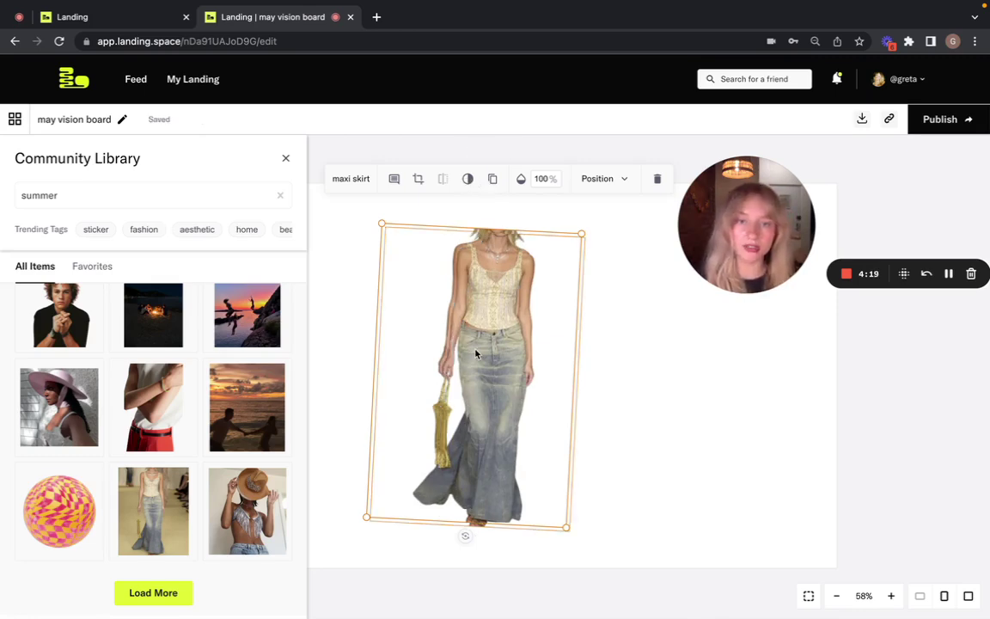
Duplicate the maxi skirt cutout beside the original and set the copy's opacity to 50%
key(ctrl+d)
drag(608, 348, 533, 353)
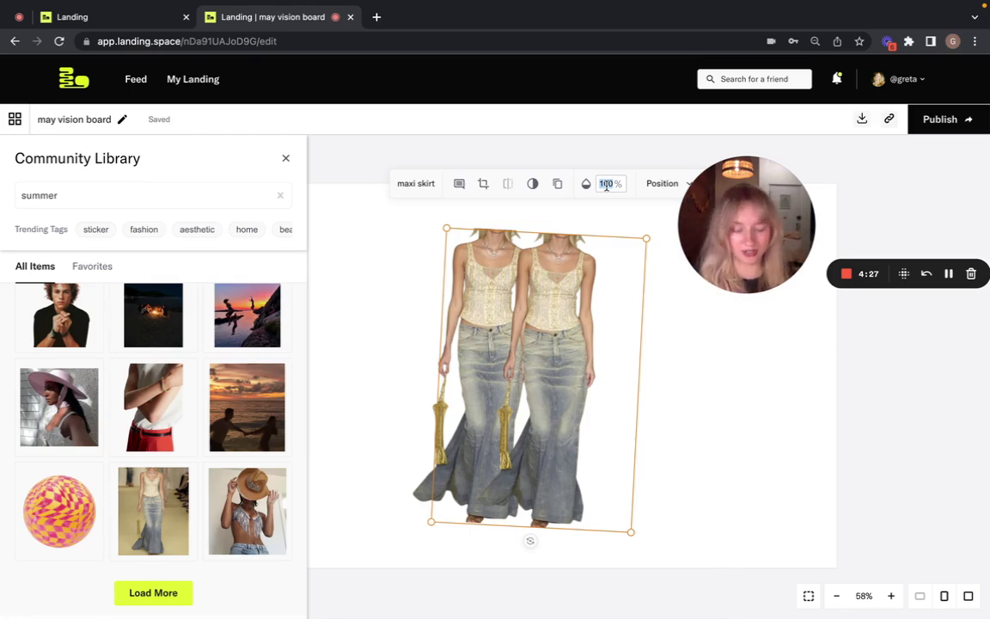
text(50)
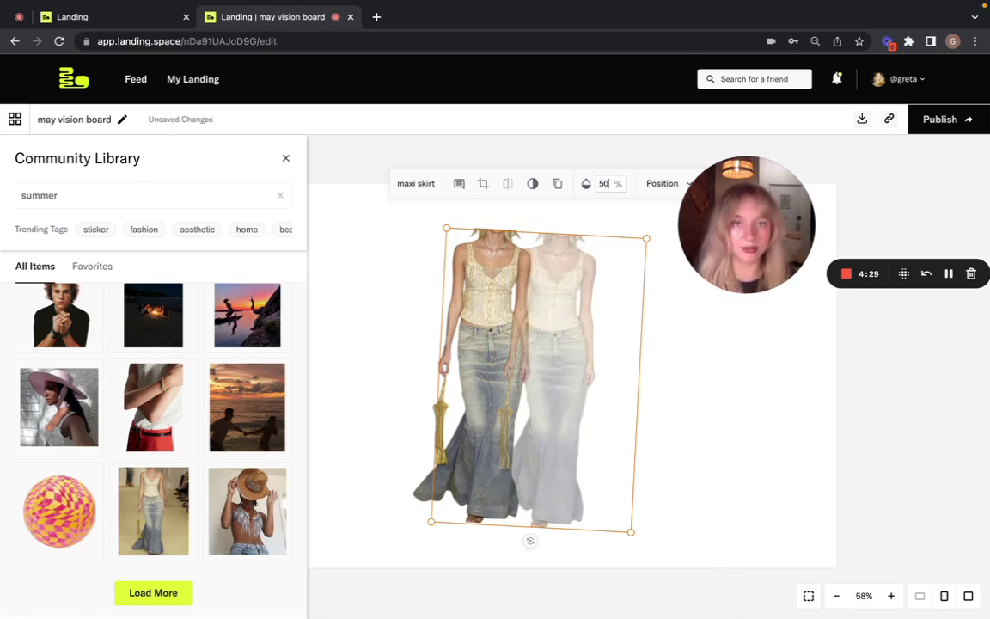
Move the faded copy to the left so it overlaps the original cutout, and send it to the back
drag(520, 329, 417, 311)
click(545, 168)
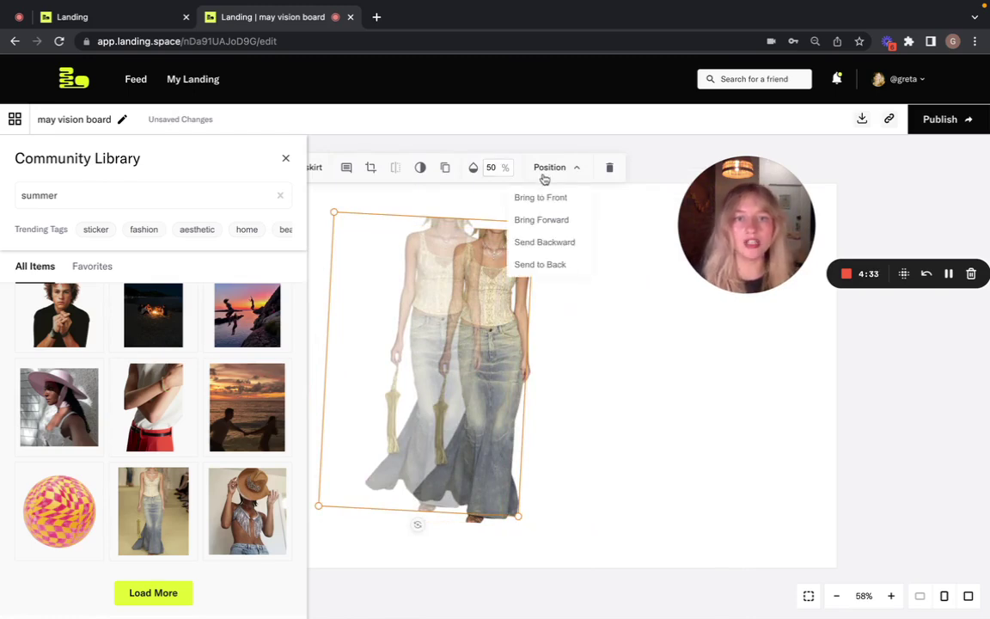
click(544, 243)
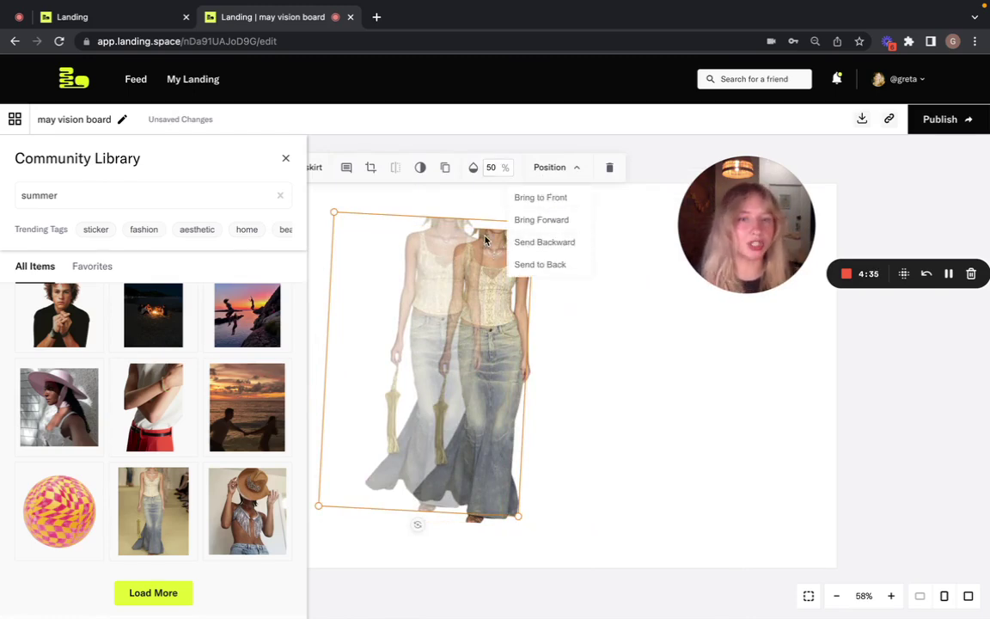
click(540, 264)
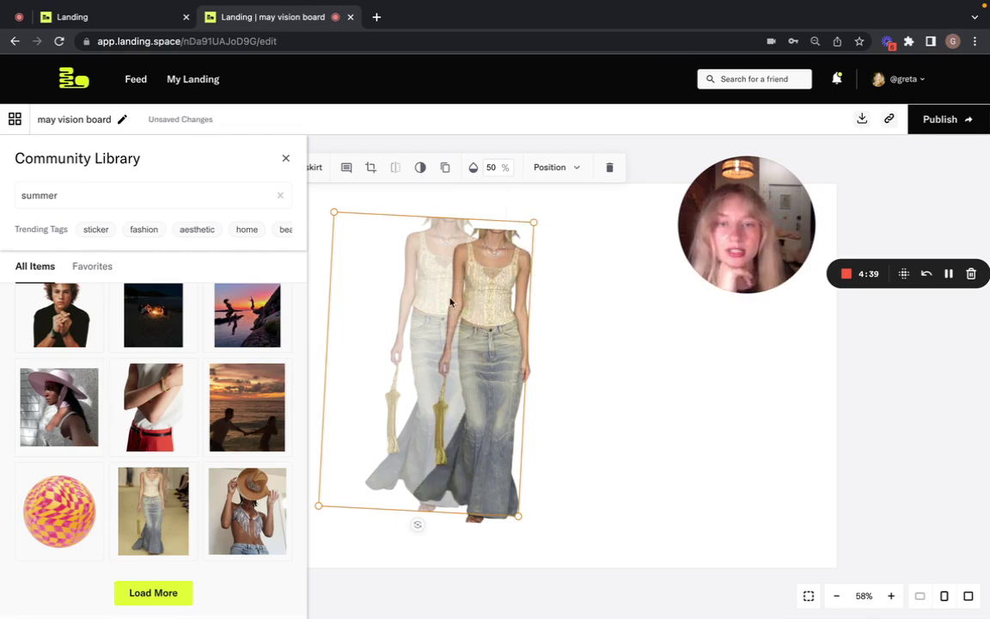
Delete the full-opacity maxi skirt cutout and place the faded copy near the board's centre
drag(450, 302, 406, 290)
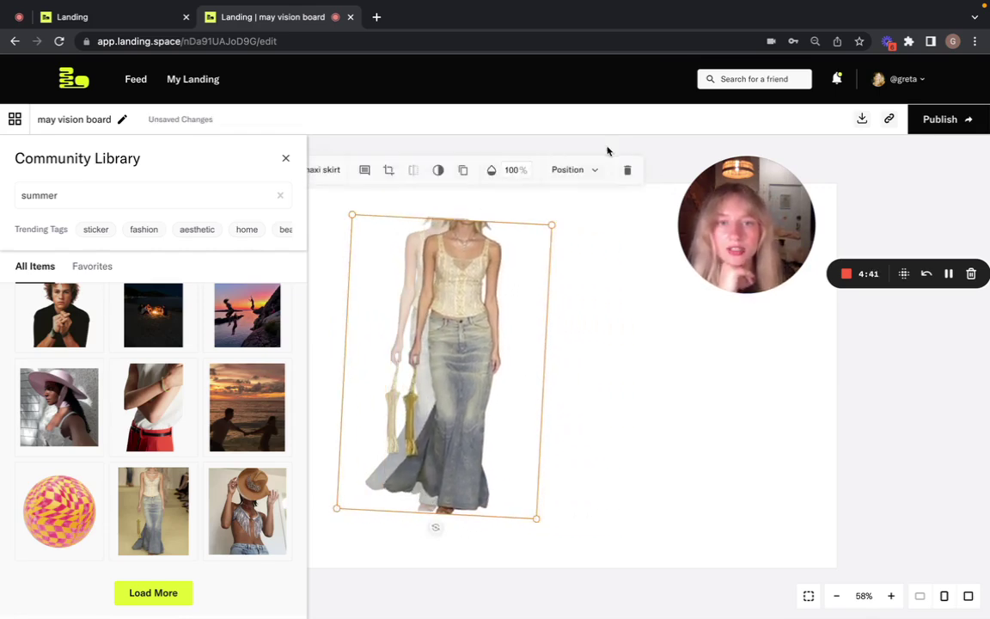
click(630, 176)
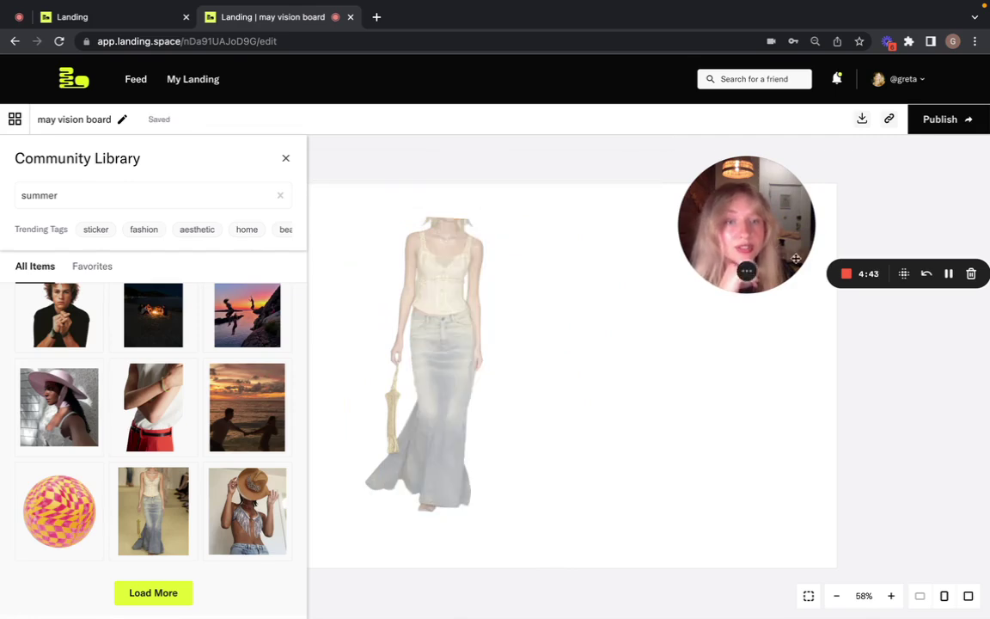
key(super+z)
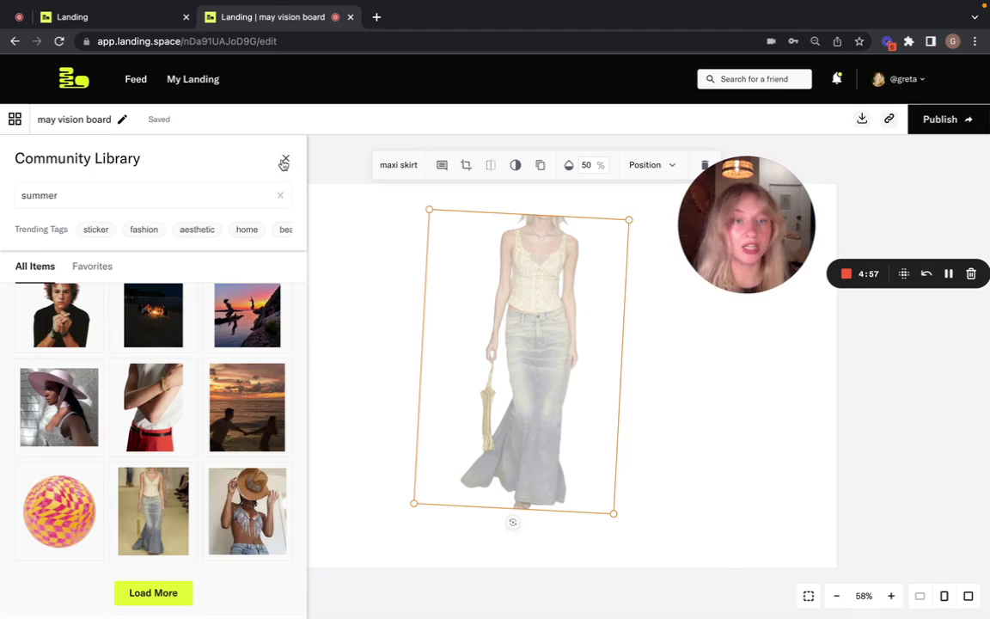
Look through the favorited items in the Community Library, loading more after the first batch
click(285, 162)
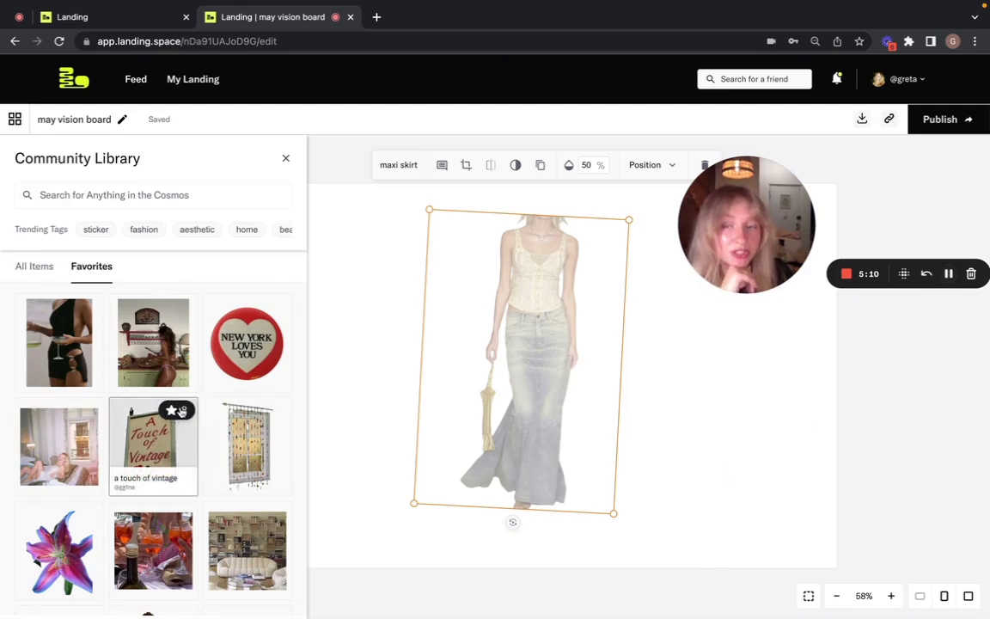
mouse_move(228, 347)
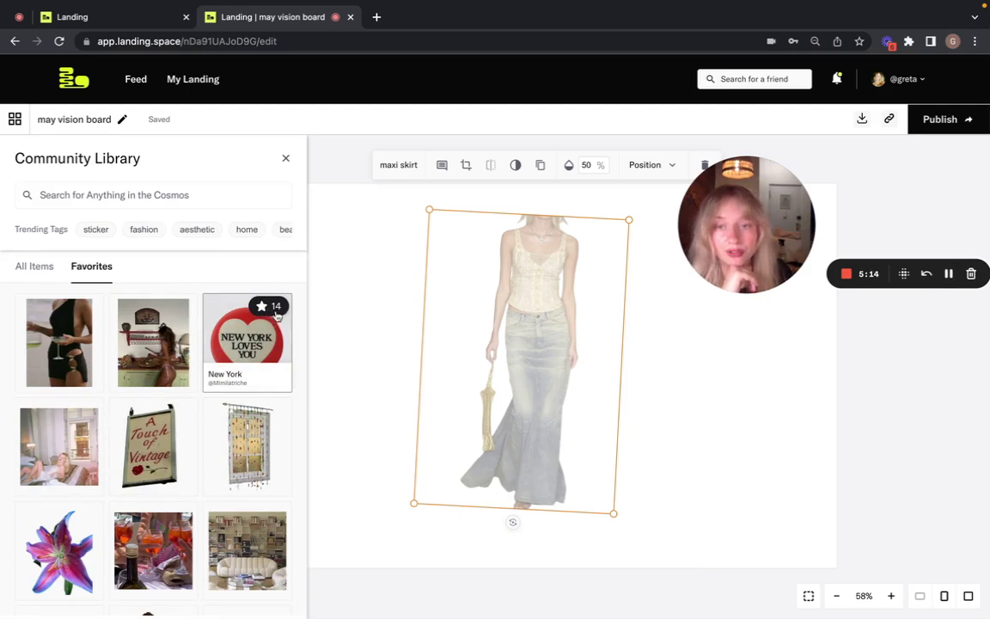
scroll(171, 438, down, 5)
scroll(172, 443, down, 10)
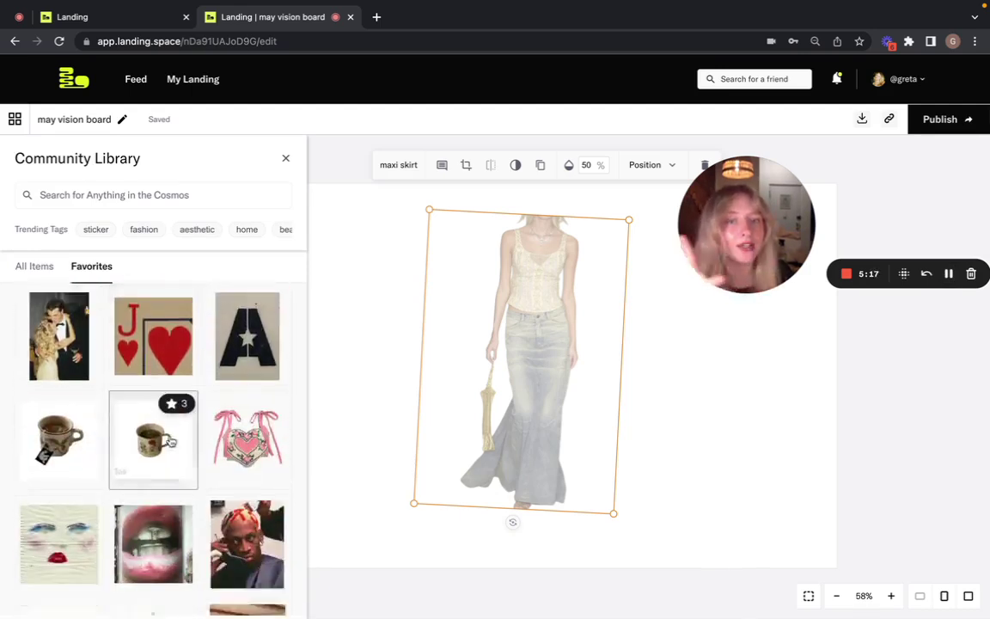
scroll(144, 457, down, 10)
scroll(155, 455, down, 6)
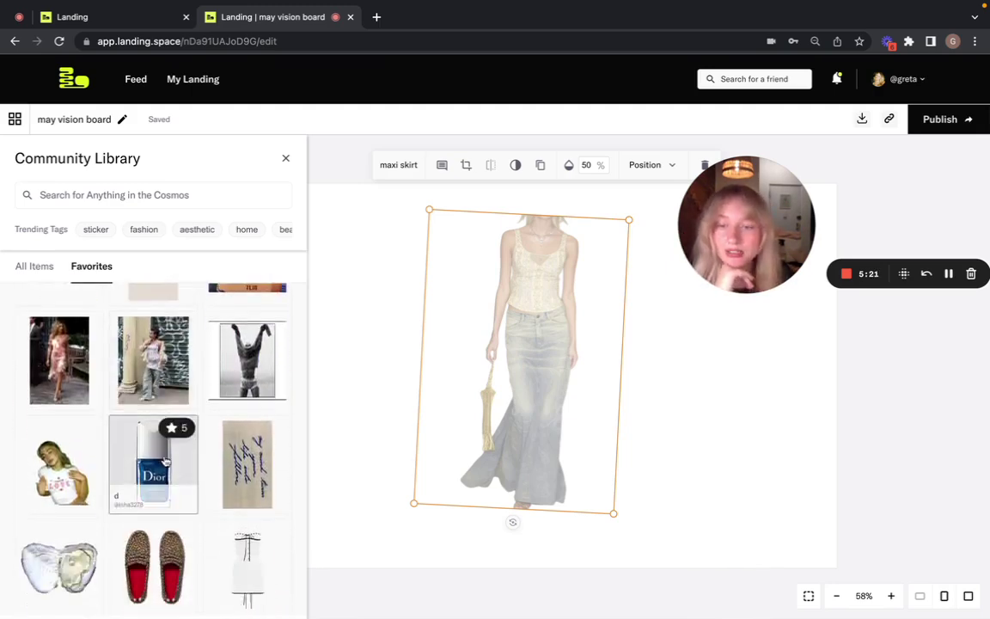
click(154, 593)
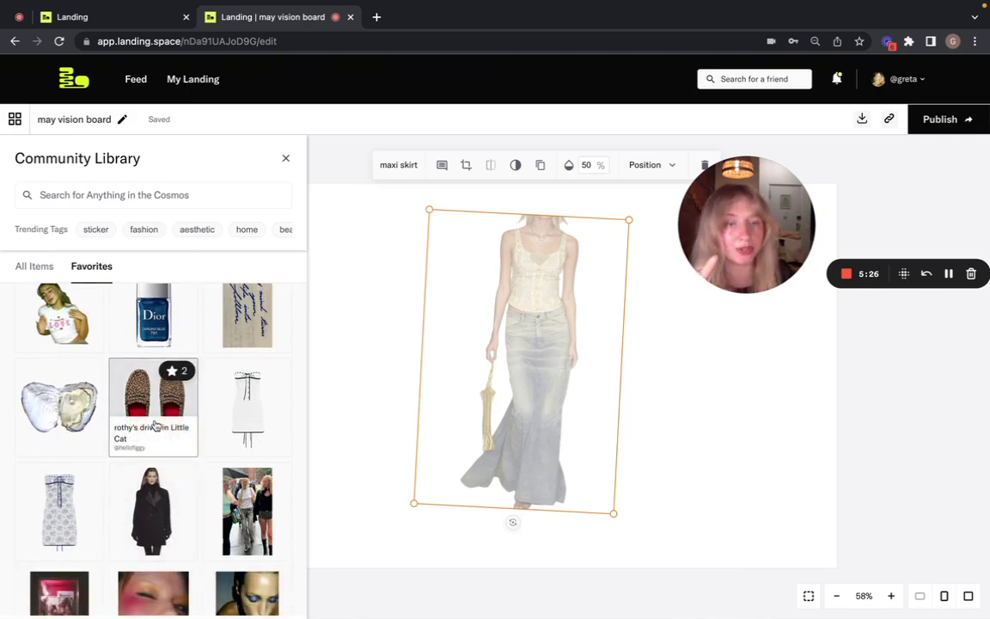
scroll(162, 443, down, 5)
scroll(165, 464, down, 15)
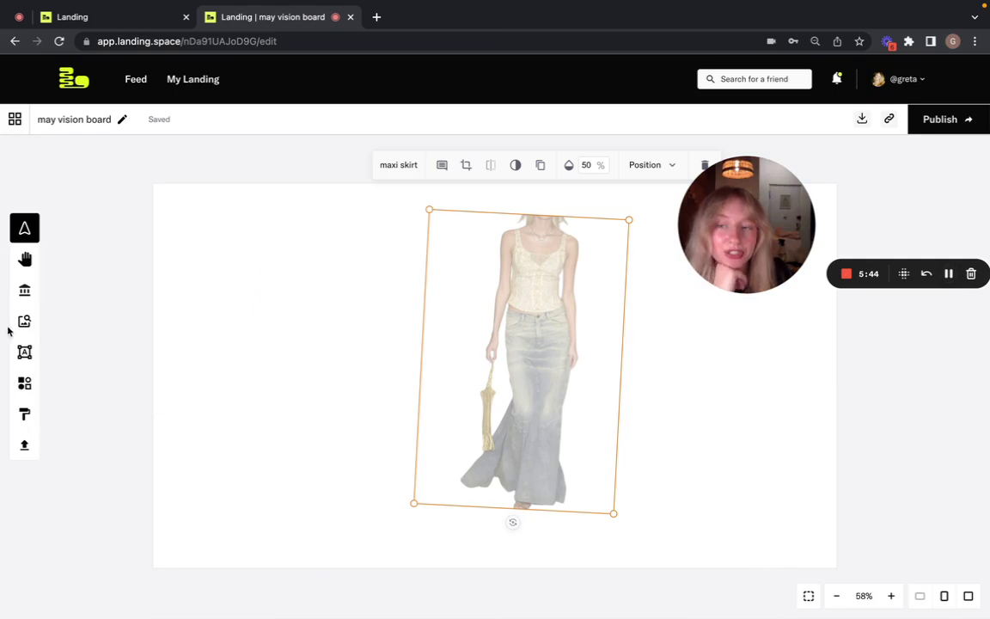
Browse the Community graphics in the Image Library, loading more stickers and shapes after the first batch
click(24, 320)
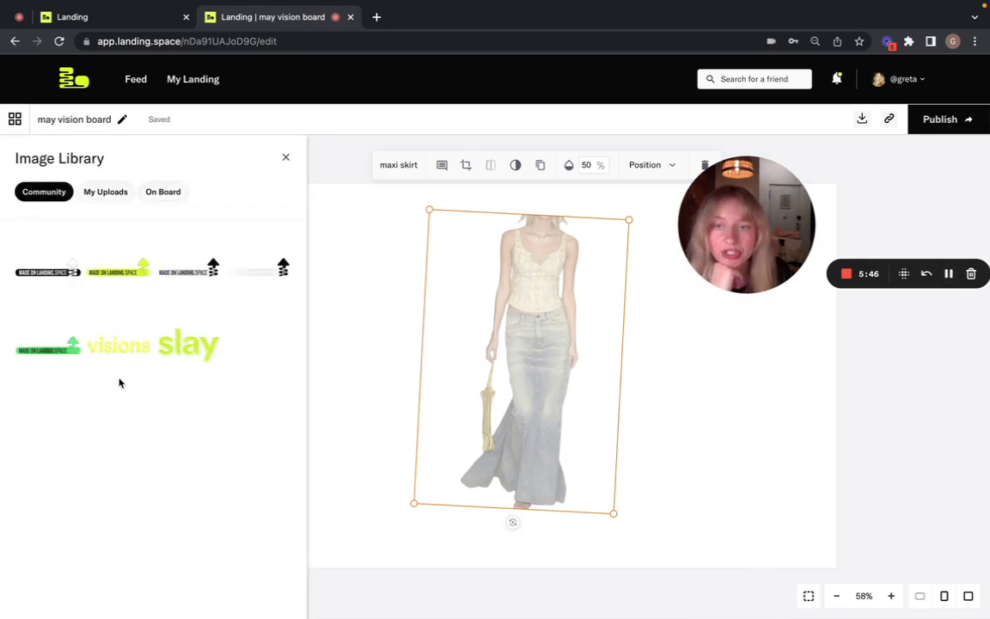
scroll(124, 374, down, 10)
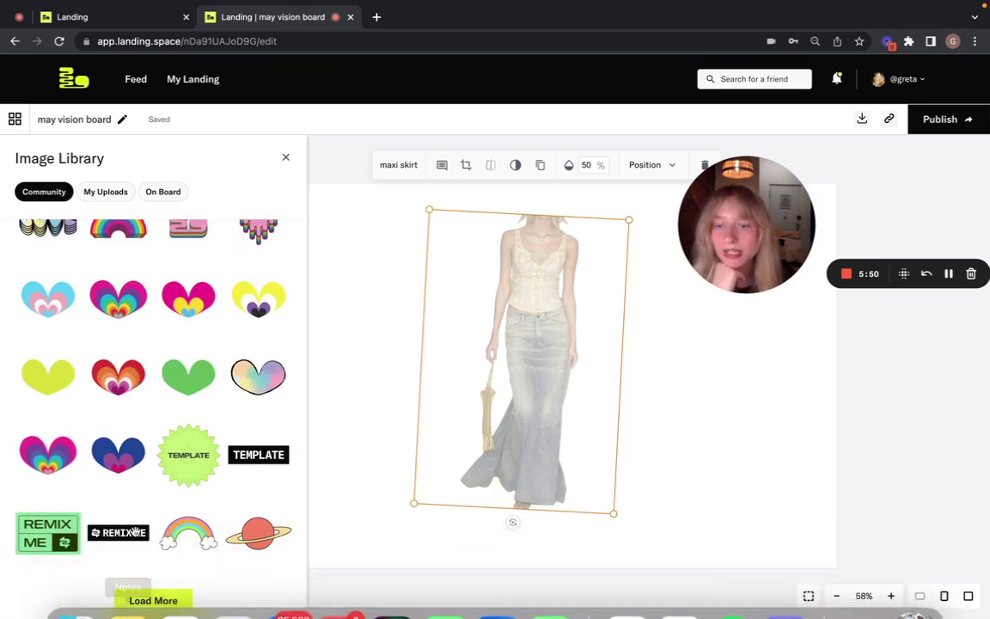
click(153, 601)
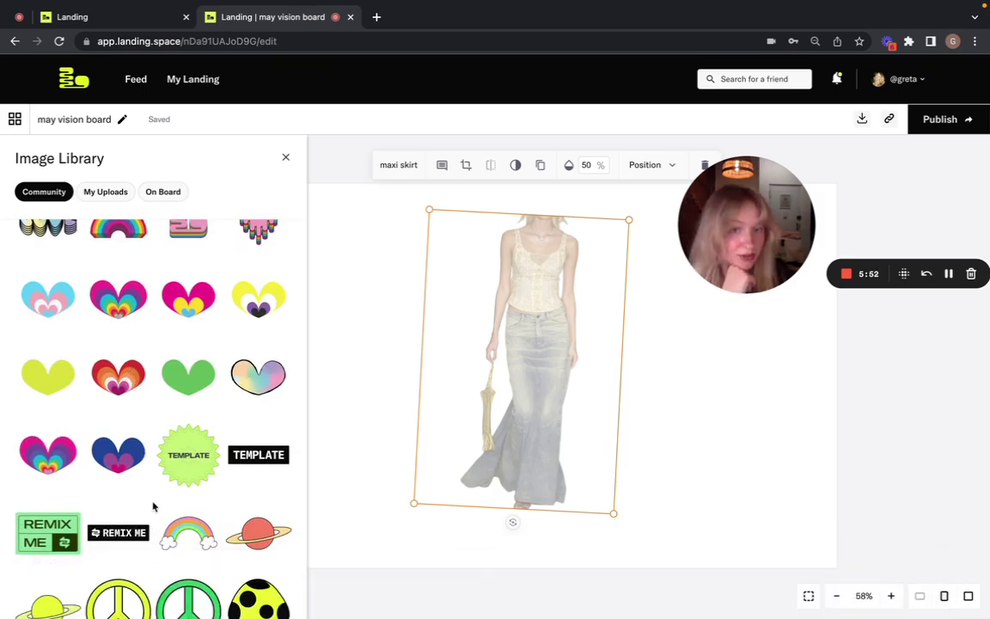
scroll(154, 503, down, 3)
scroll(154, 503, down, 12)
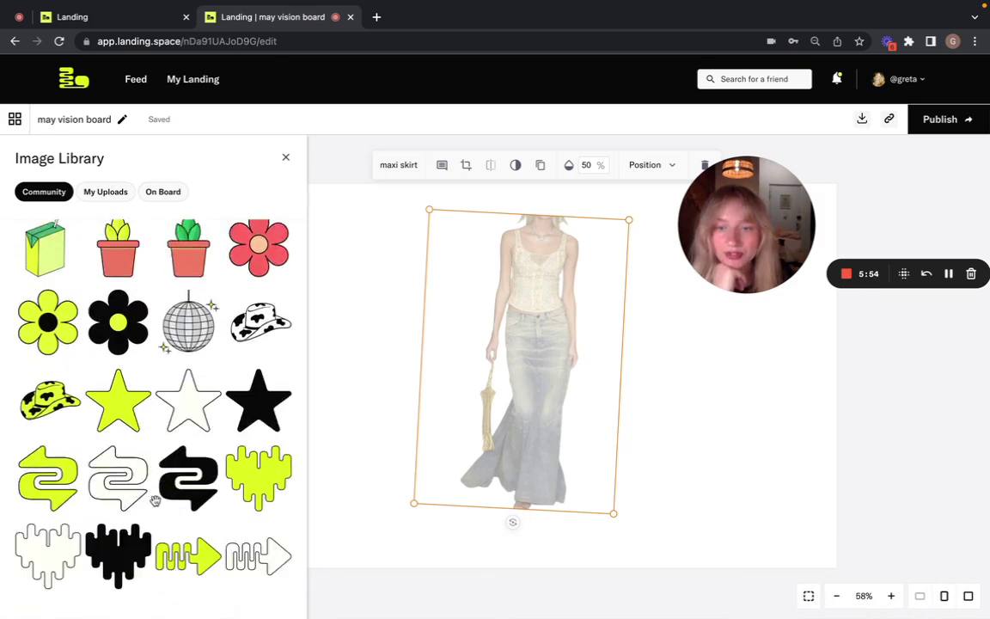
scroll(145, 496, down, 2)
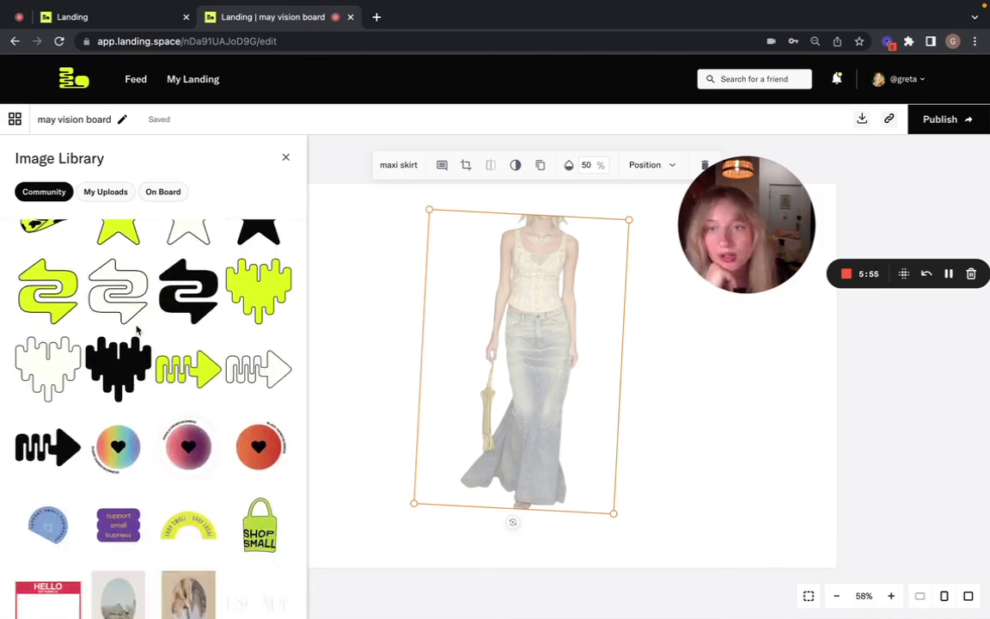
Look through the uploaded images and the images already on the board, and close the Image Library
click(115, 194)
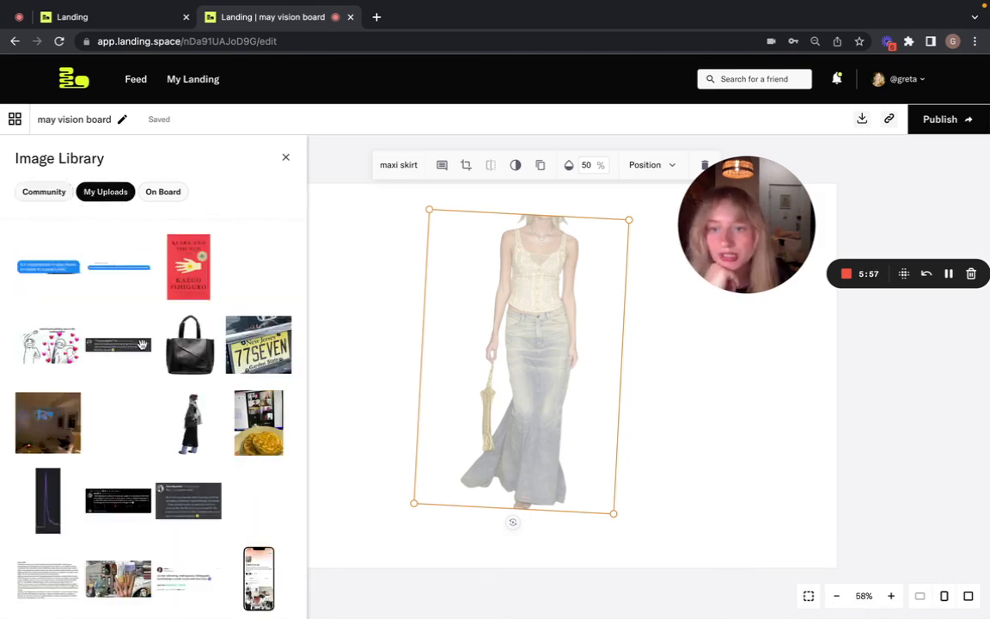
scroll(142, 430, down, 8)
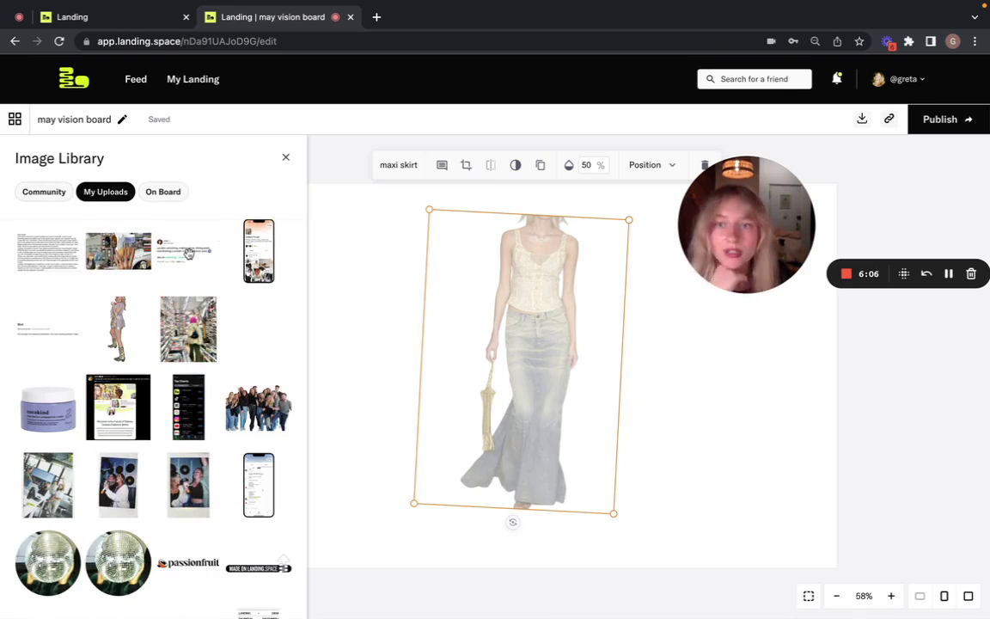
click(166, 197)
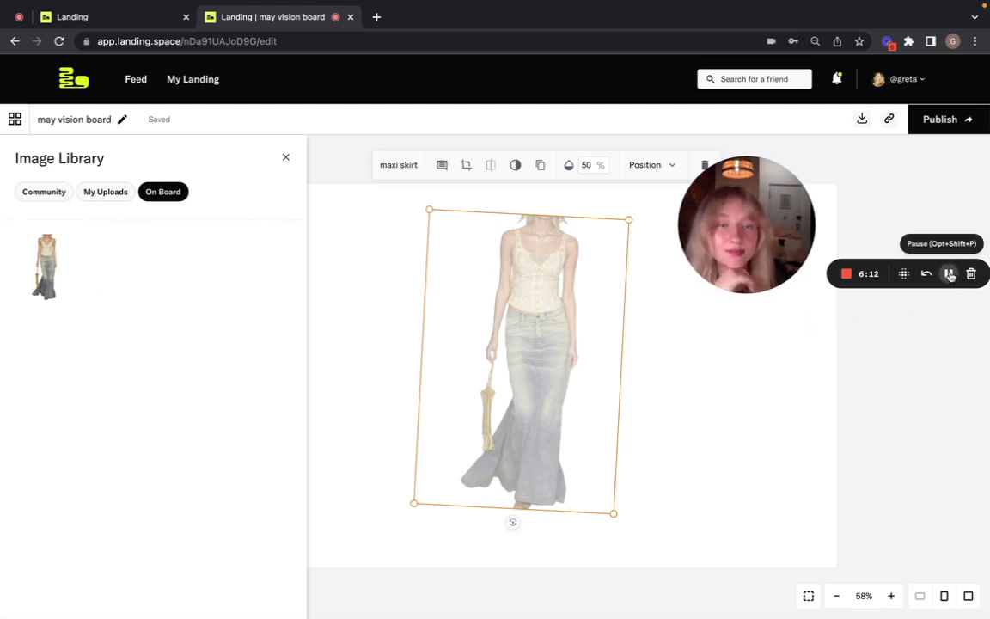
click(950, 273)
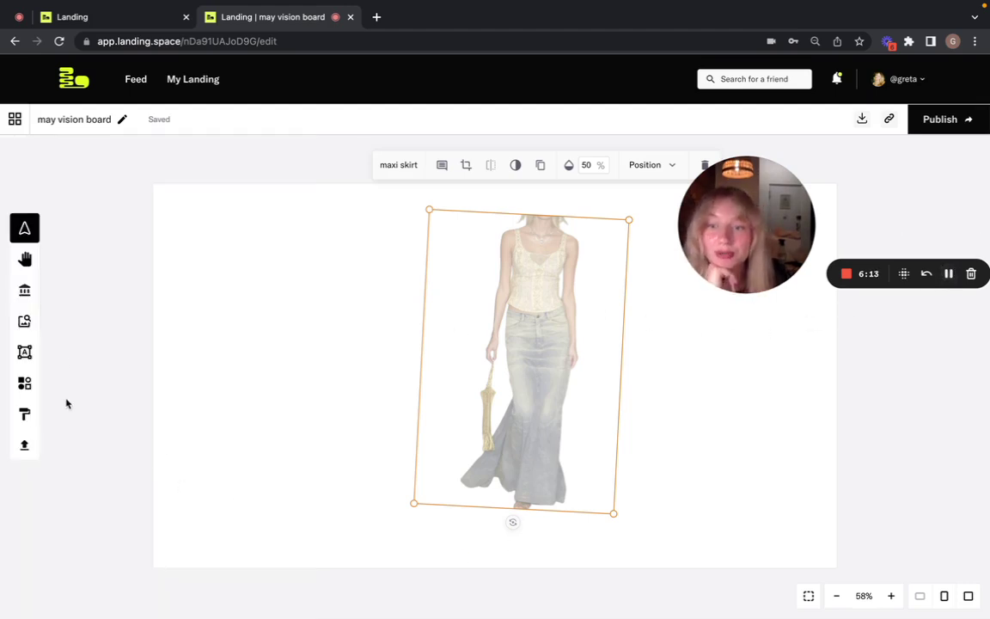
Add a text box reading "hi" beside the maxi skirt cutout and select it for styling
click(24, 352)
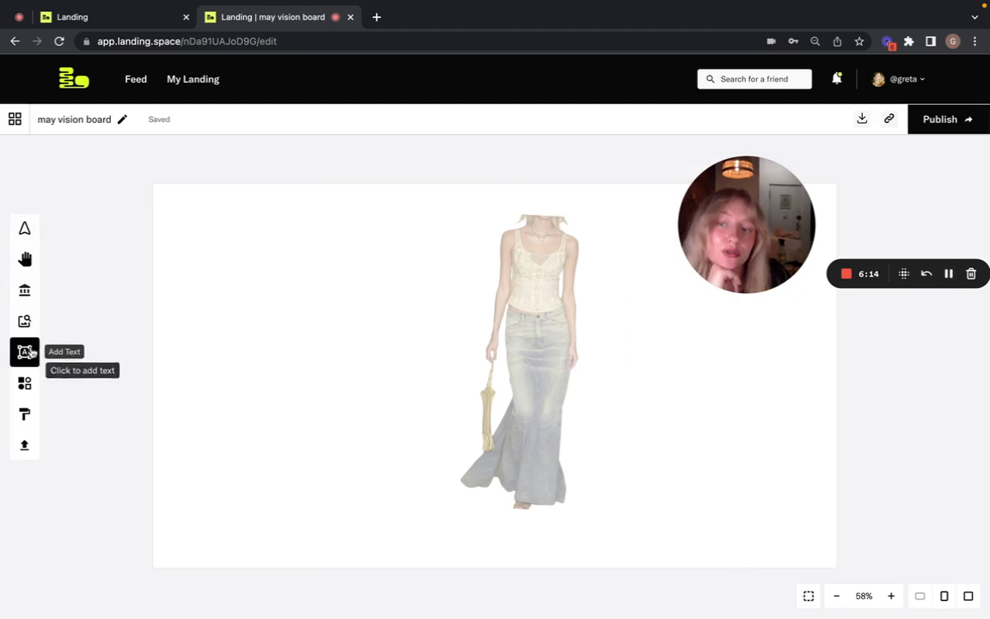
click(270, 309)
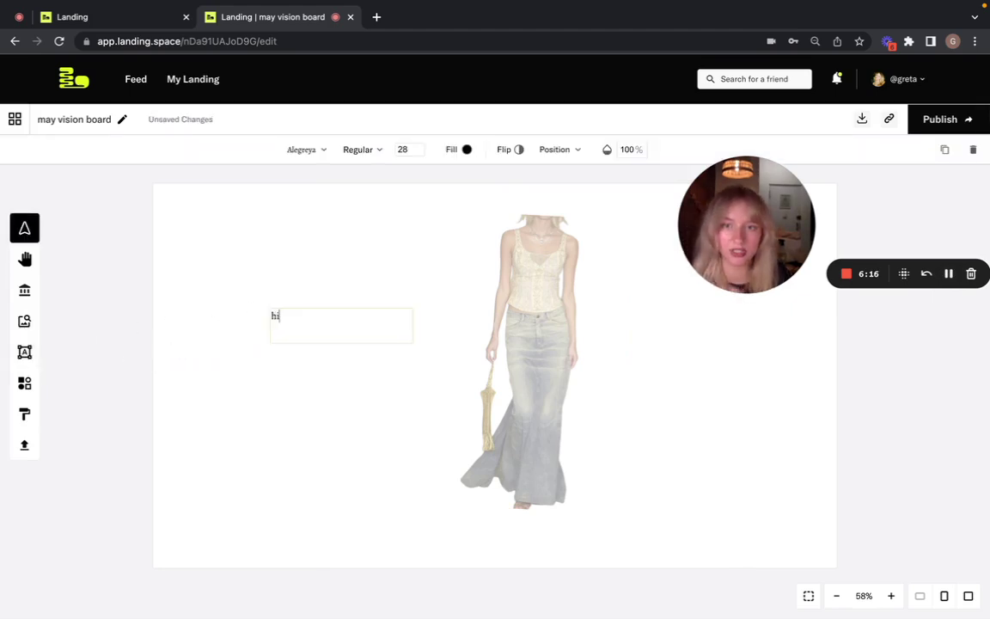
click(269, 424)
click(289, 327)
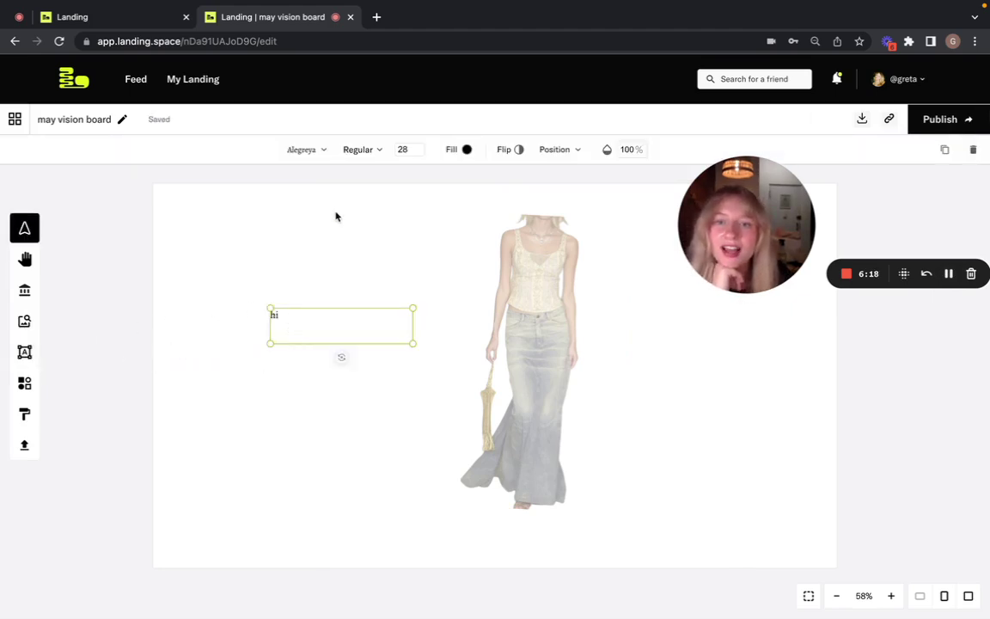
Set the "hi" text's font to Italianno, trying the Medium weight before applying Bold
click(306, 153)
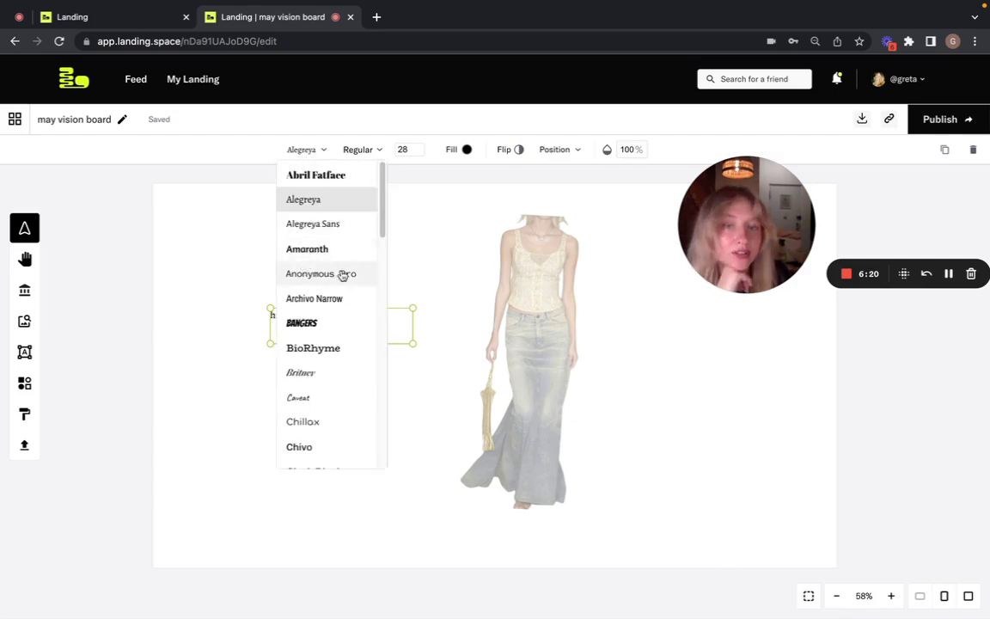
scroll(322, 284, down, 10)
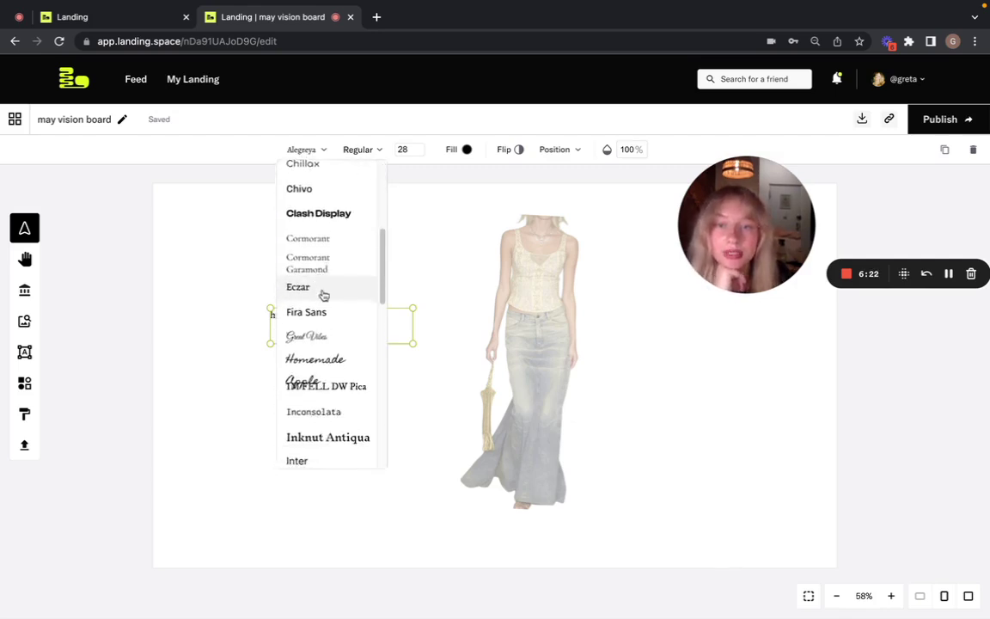
scroll(323, 288, down, 1)
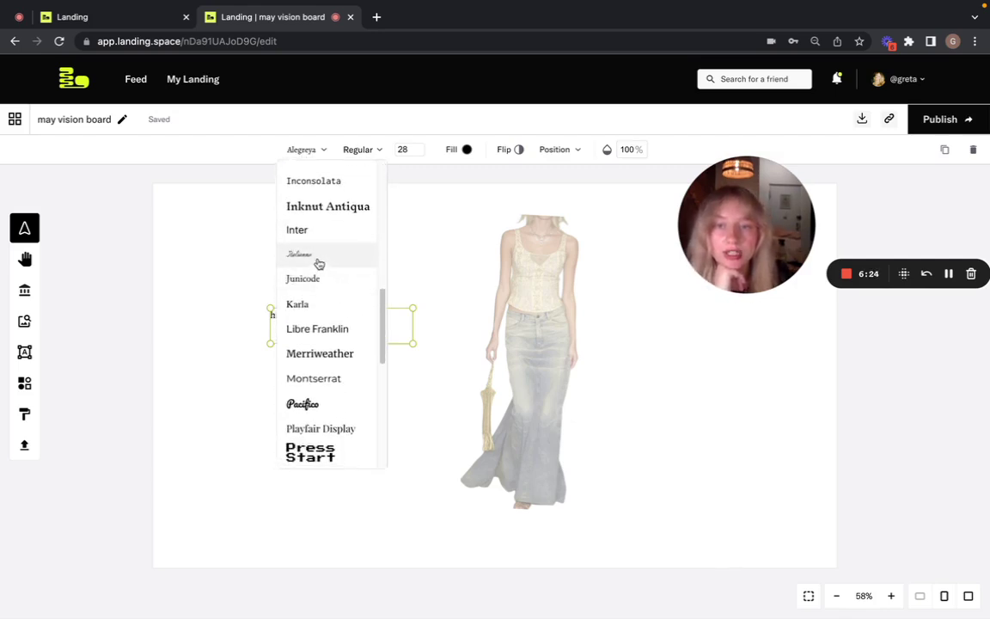
click(316, 261)
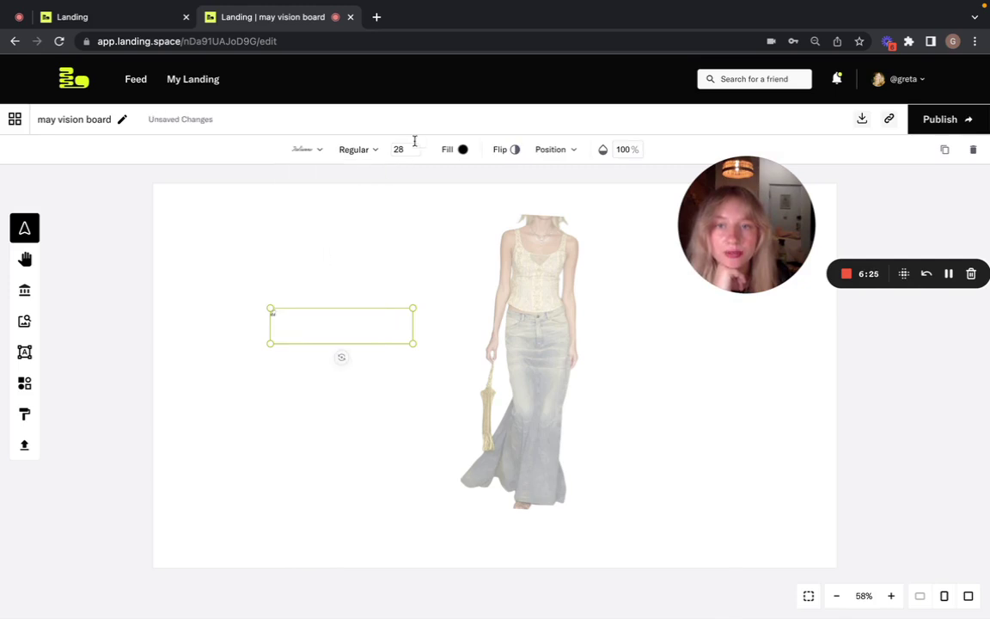
click(370, 151)
click(348, 214)
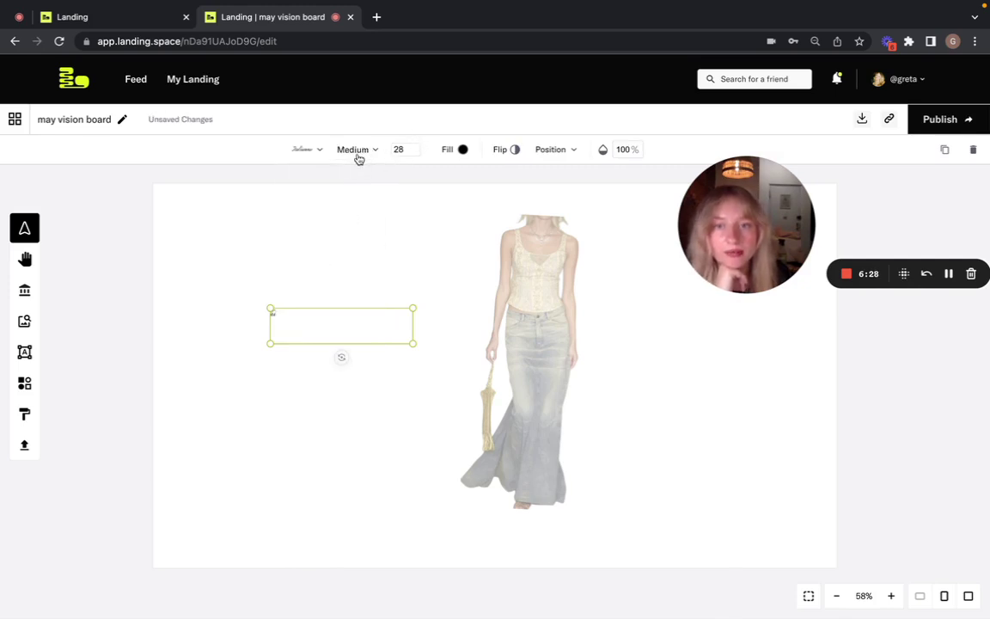
click(357, 151)
click(351, 238)
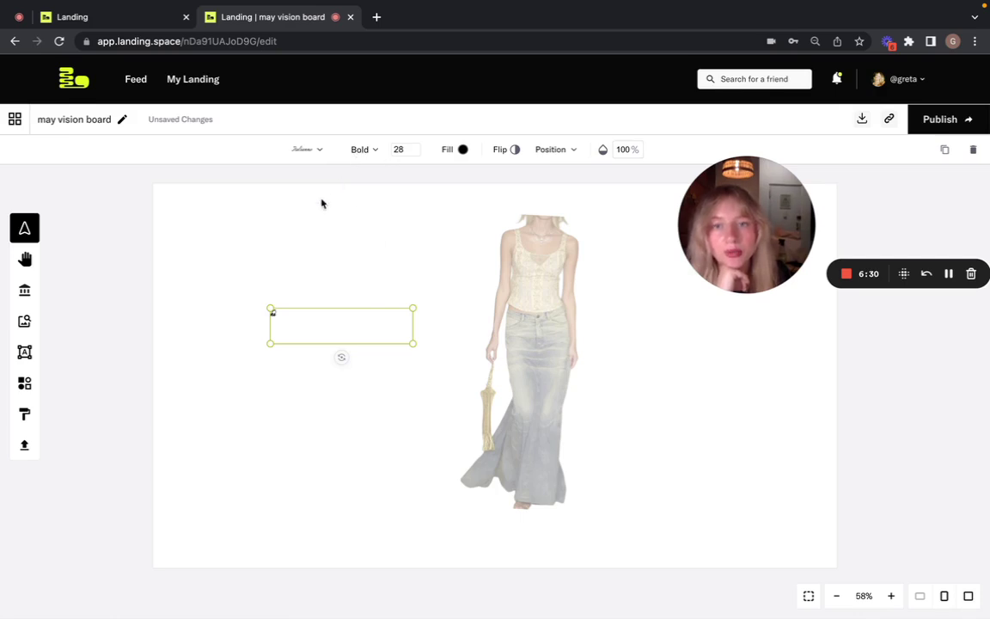
Enlarge the "hi" text to size 85 and fill it with the lime colour #DCF31E sampled from the Landing logo
click(413, 149)
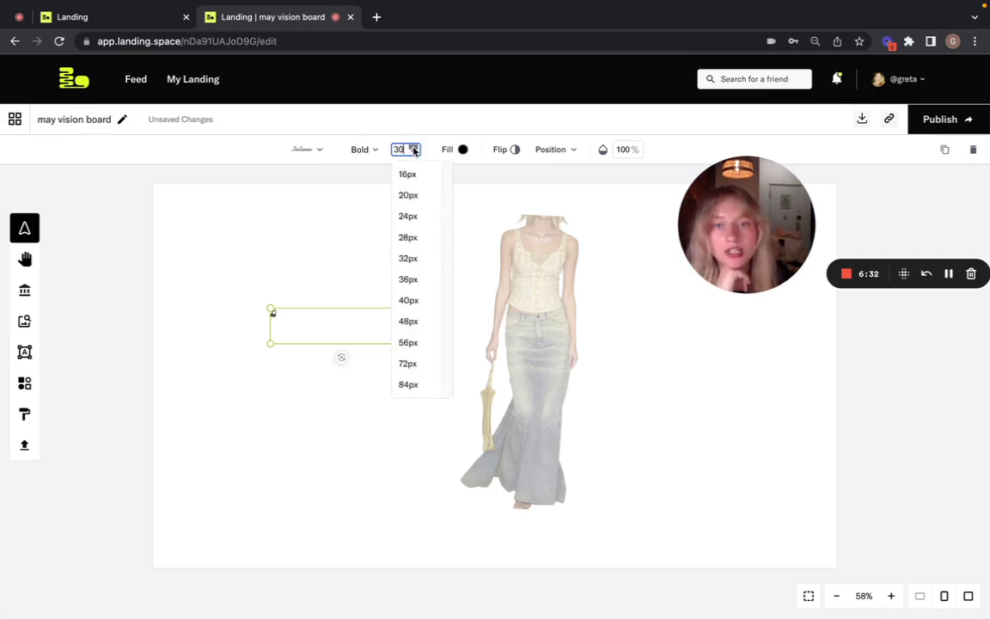
drag(414, 149, 414, 149)
click(463, 149)
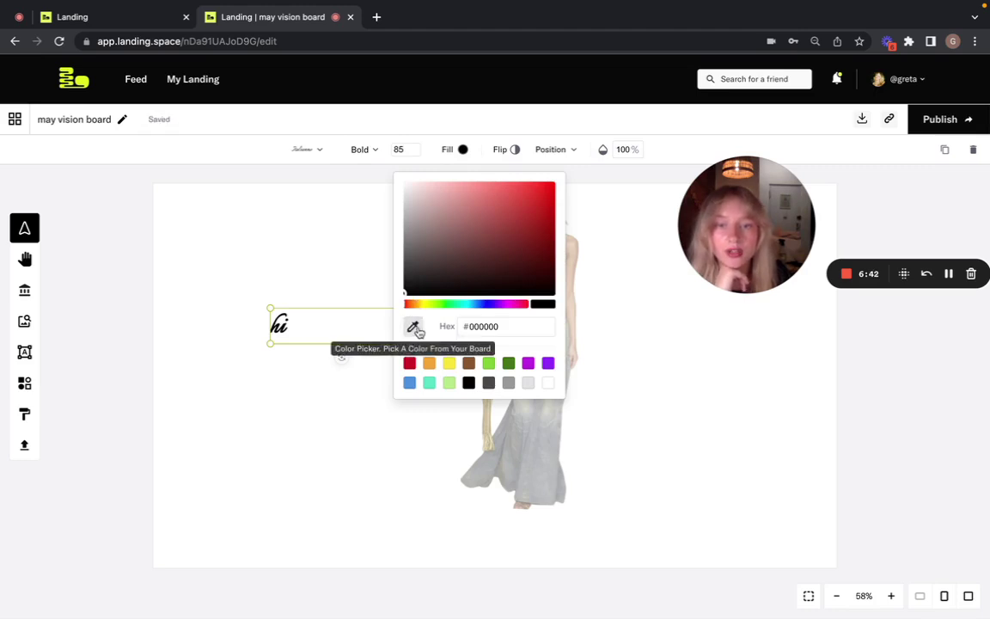
click(413, 326)
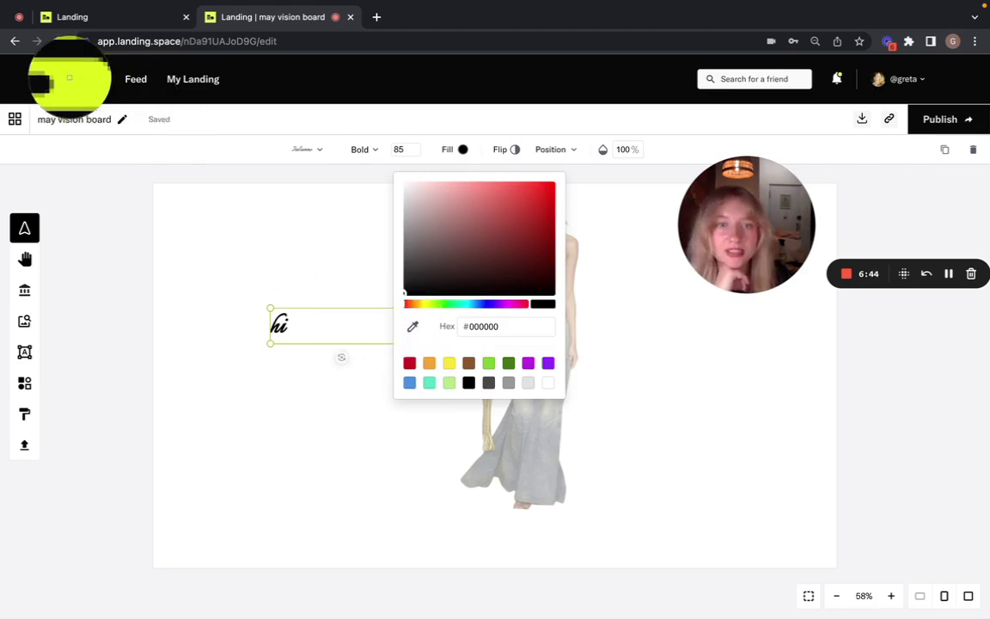
click(69, 84)
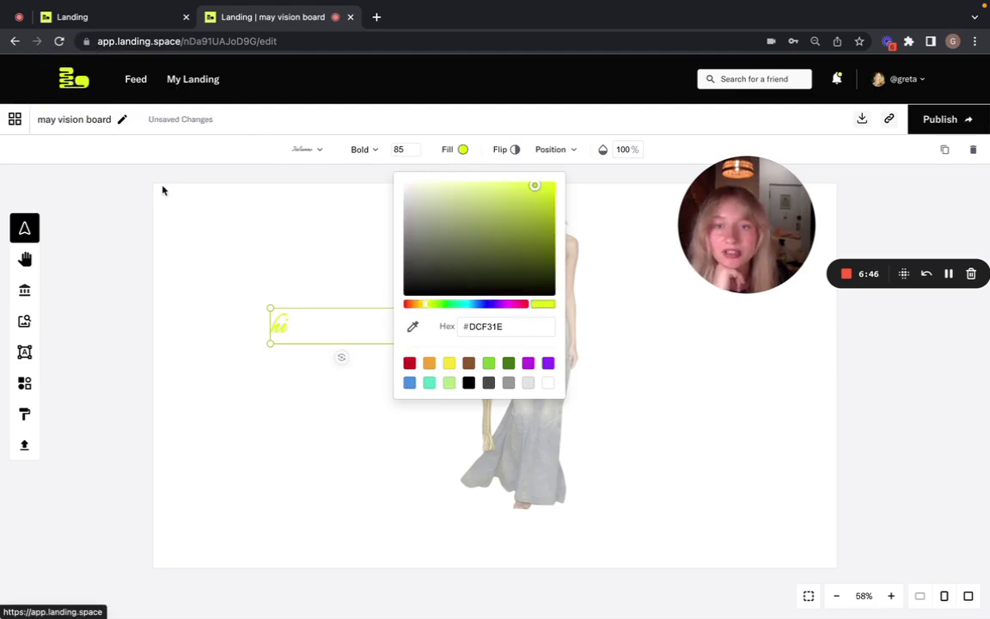
click(274, 213)
click(281, 342)
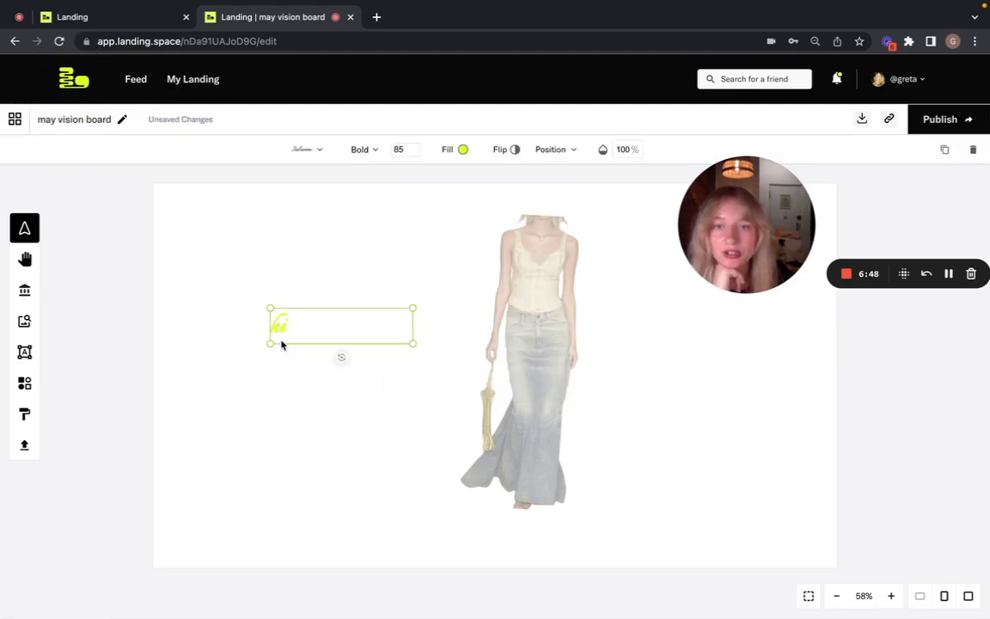
Try flipping the "hi" text, restore its original orientation, and deselect it
click(504, 153)
click(505, 153)
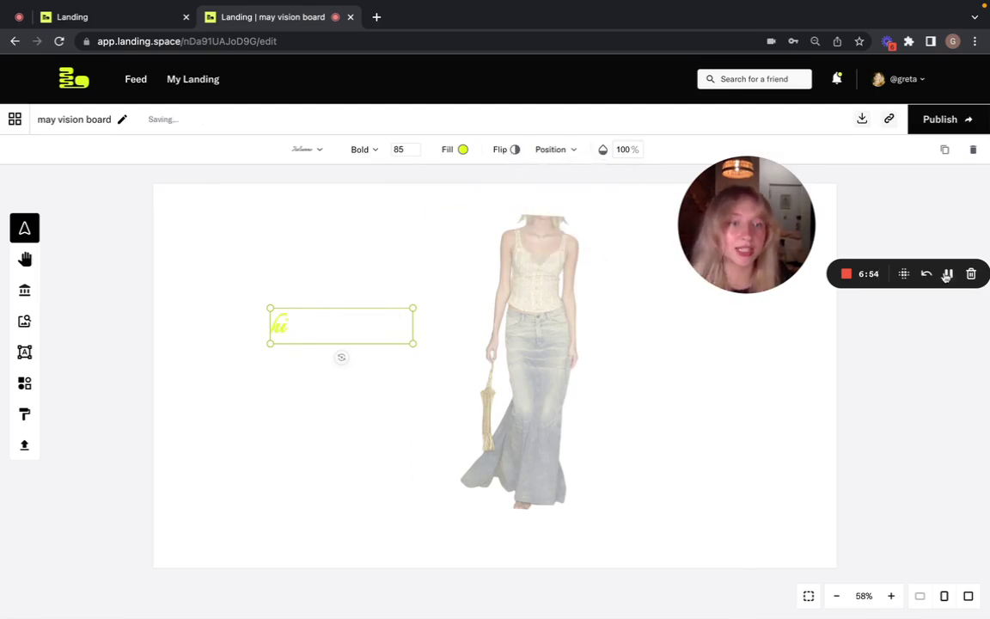
click(854, 337)
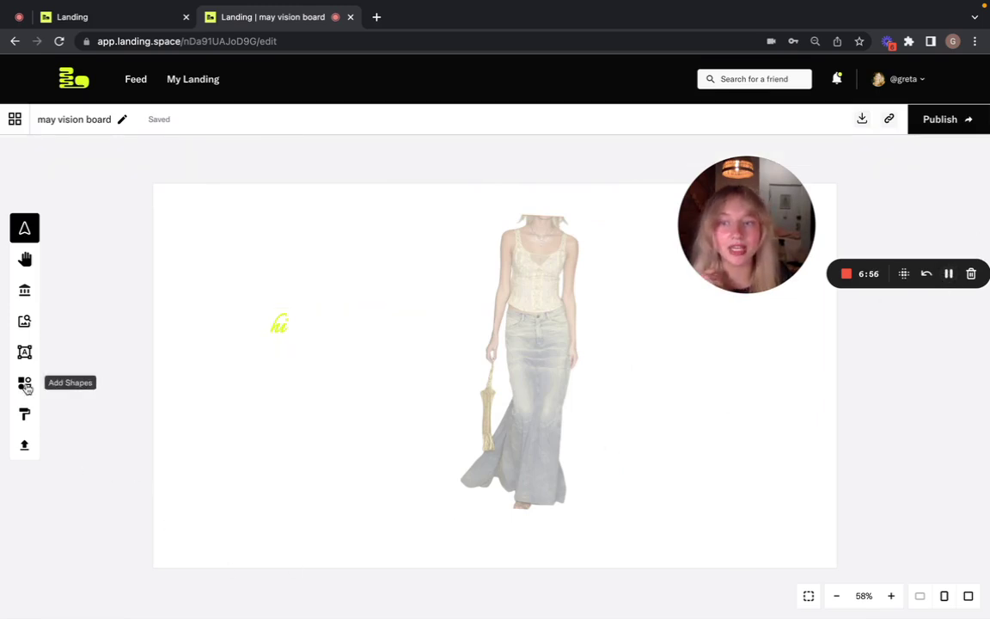
Add a filled square and a filled star to the board, and move the square up beside the maxi skirt cutout
click(25, 382)
scroll(140, 402, down, 2)
scroll(142, 403, up, 2)
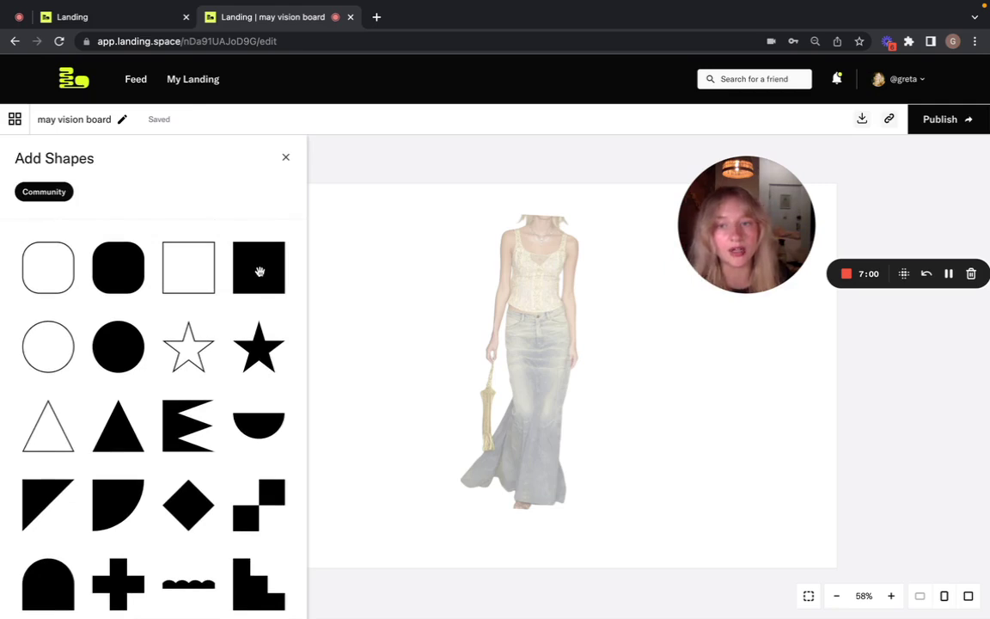
drag(261, 269, 396, 304)
drag(497, 380, 410, 263)
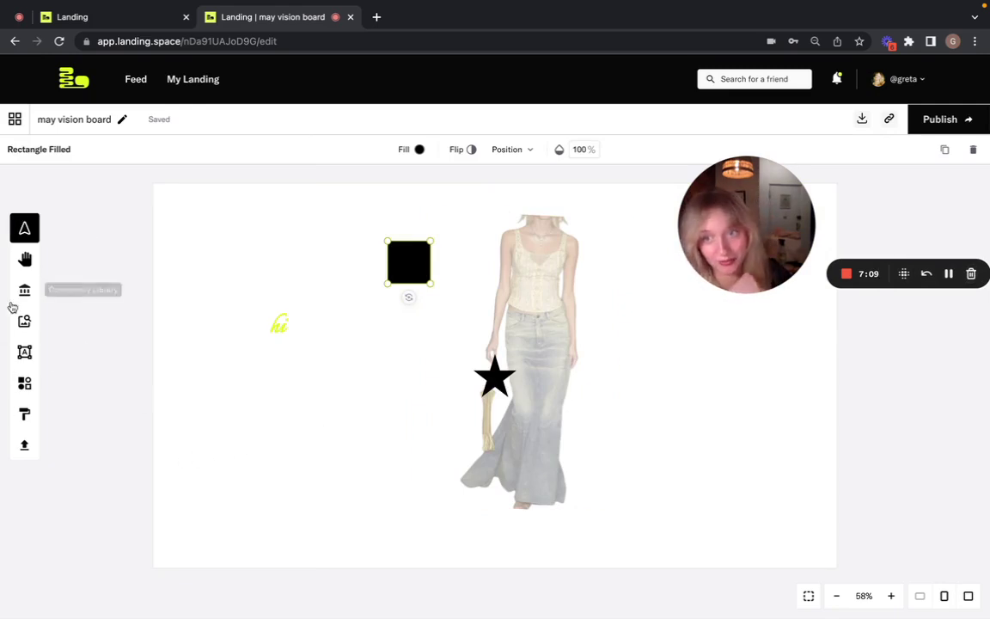
Browse the background swatches, try the pink-and-blue radial gradient, and apply the teal-and-purple vertical stripe gradient
click(24, 418)
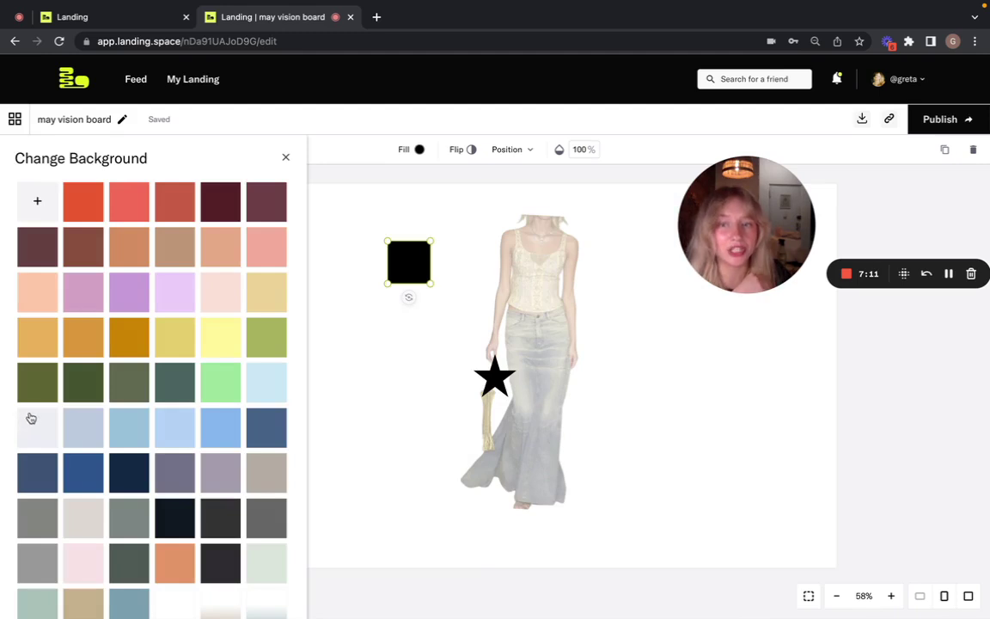
scroll(148, 422, down, 1)
scroll(148, 422, down, 5)
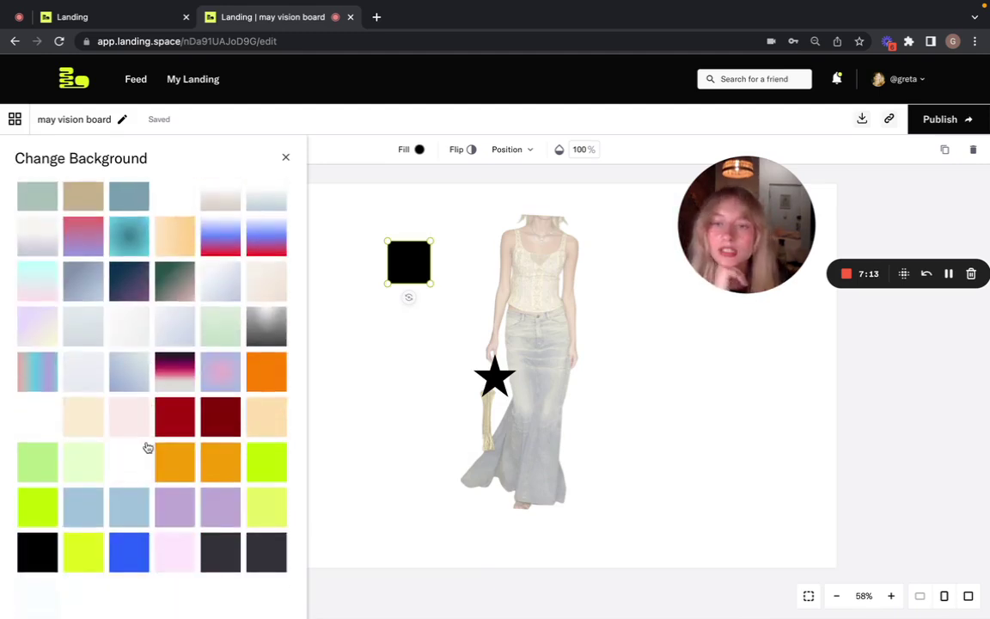
scroll(148, 451, up, 10)
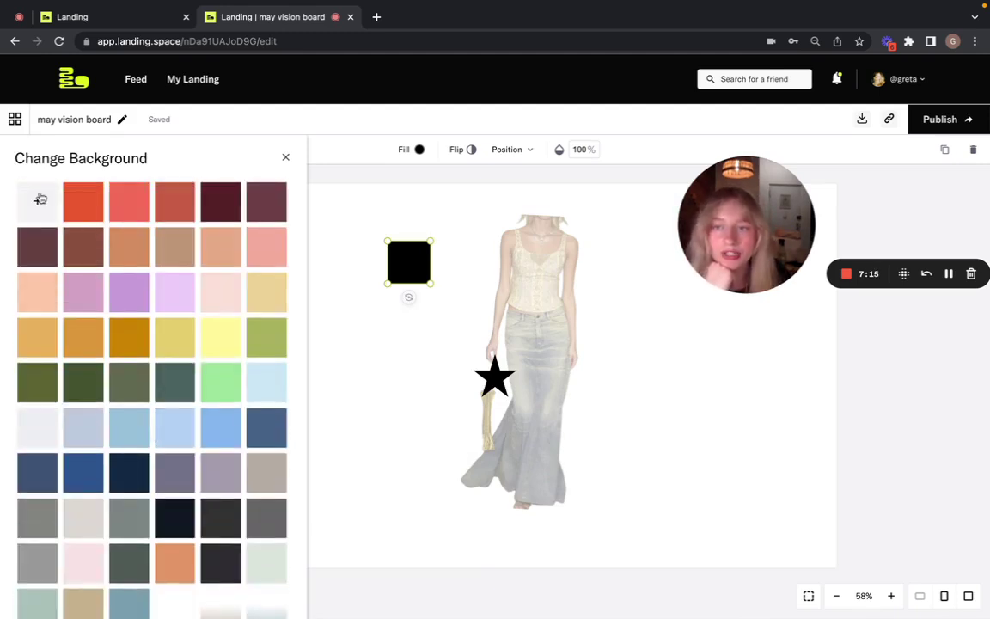
scroll(148, 420, down, 5)
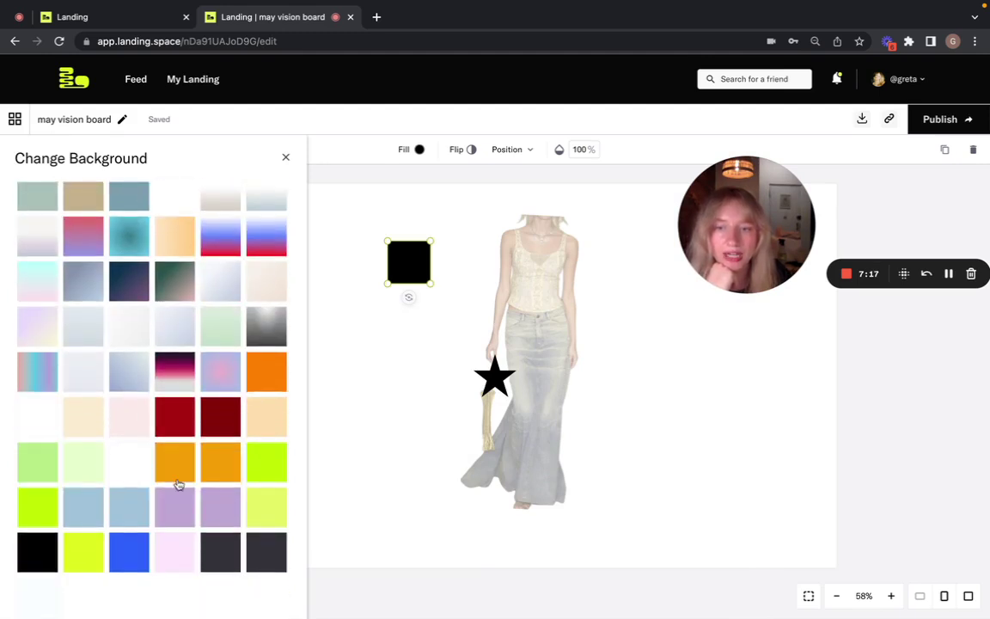
click(234, 380)
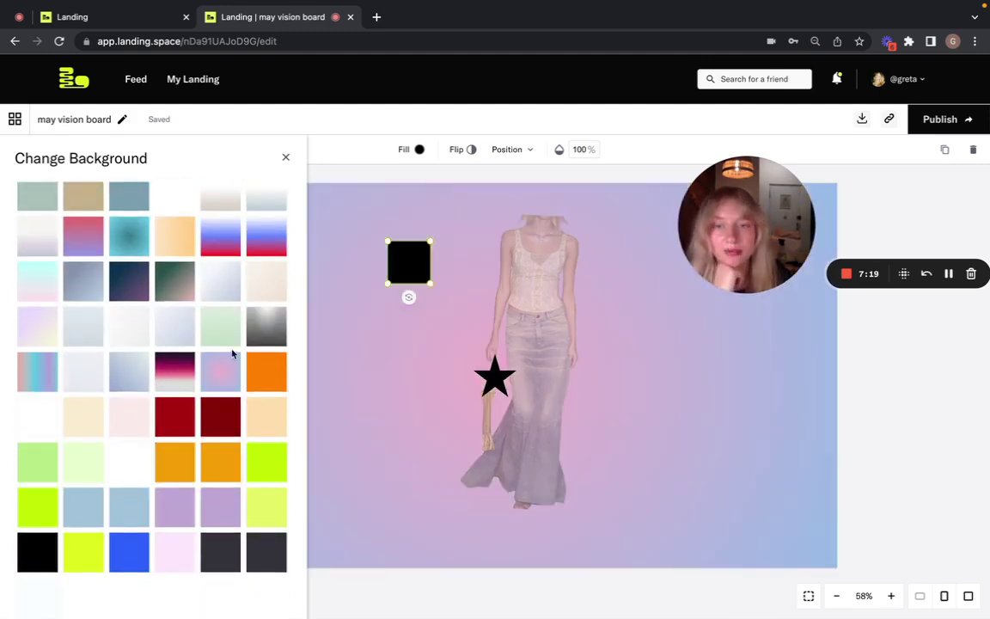
click(30, 381)
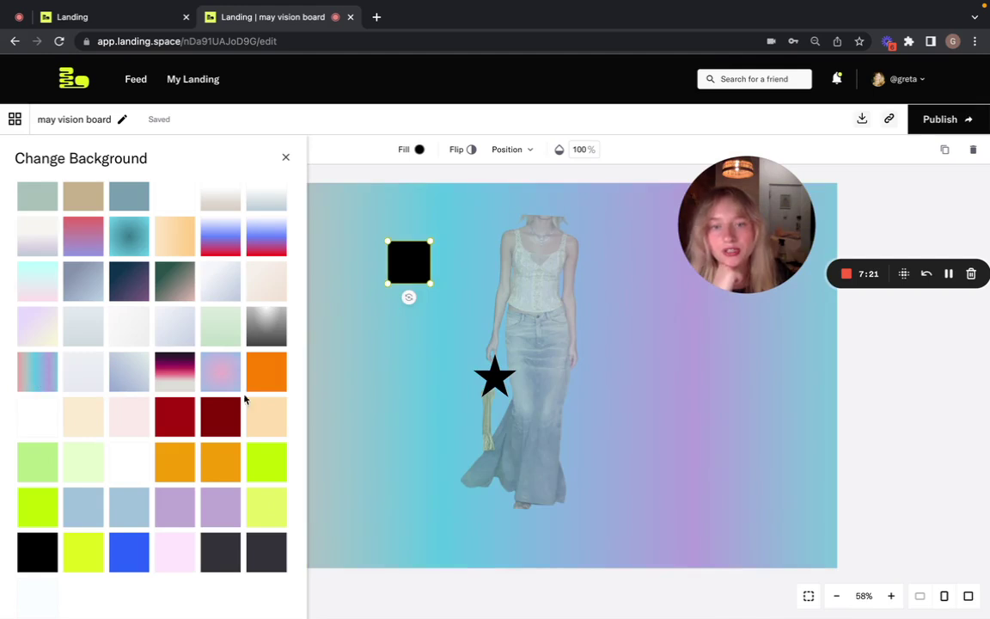
scroll(165, 469, up, 4)
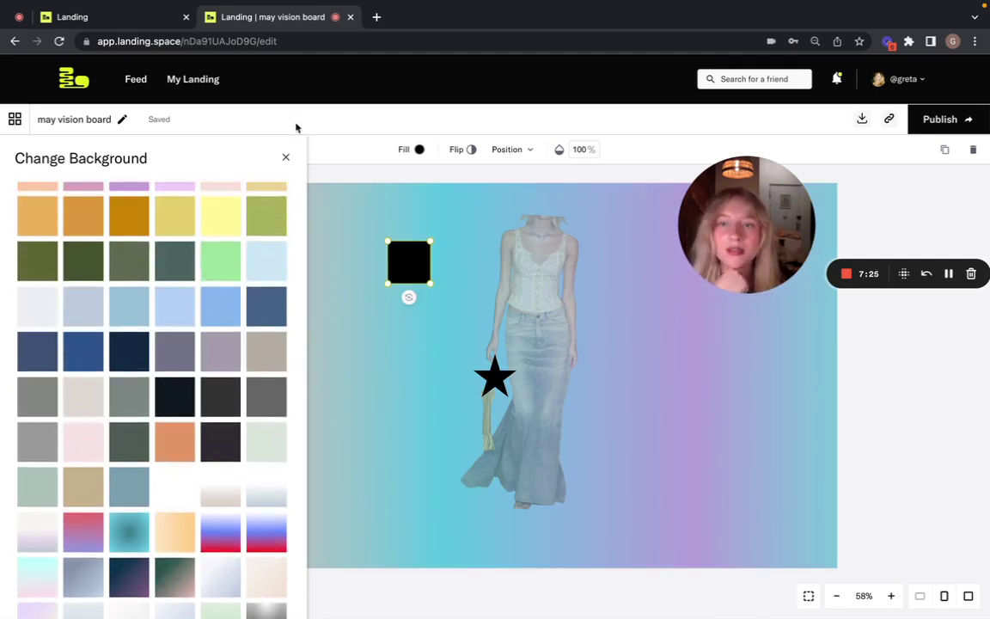
click(285, 160)
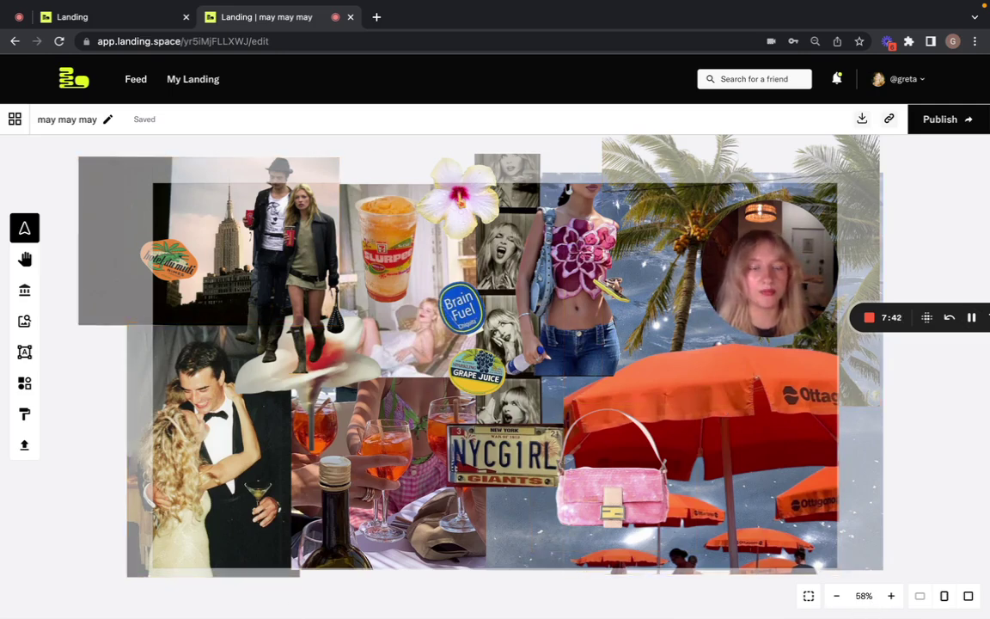
Hide the image parts overflowing the "may may may" board's frame and open its publishing details
click(811, 602)
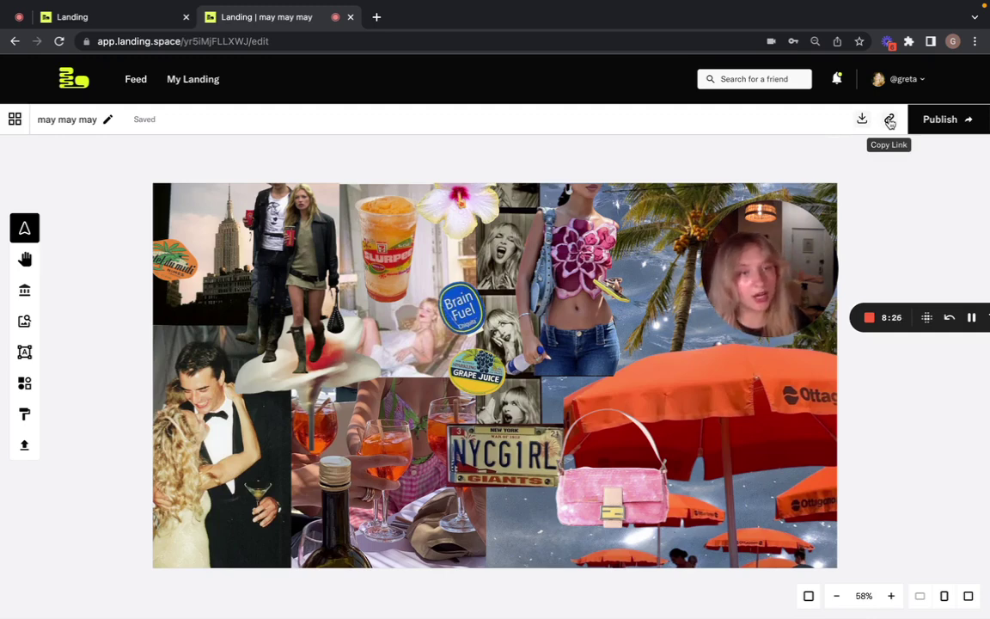
click(938, 127)
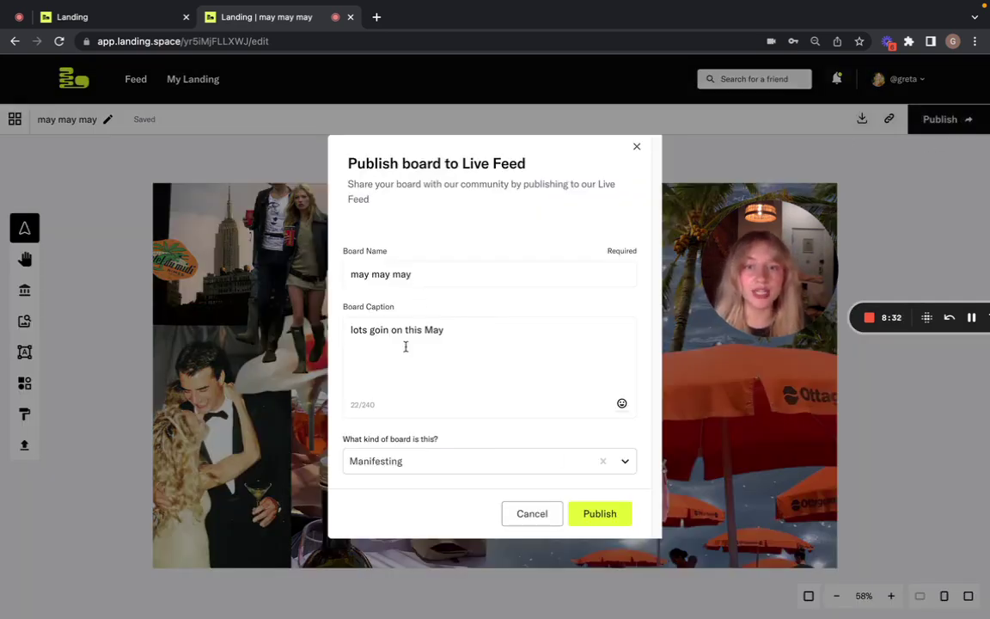
Look through the available board kinds in the publishing details, keeping Manifesting and the existing caption
click(387, 465)
scroll(396, 449, down, 3)
scroll(395, 448, up, 3)
scroll(397, 446, down, 3)
scroll(397, 446, up, 3)
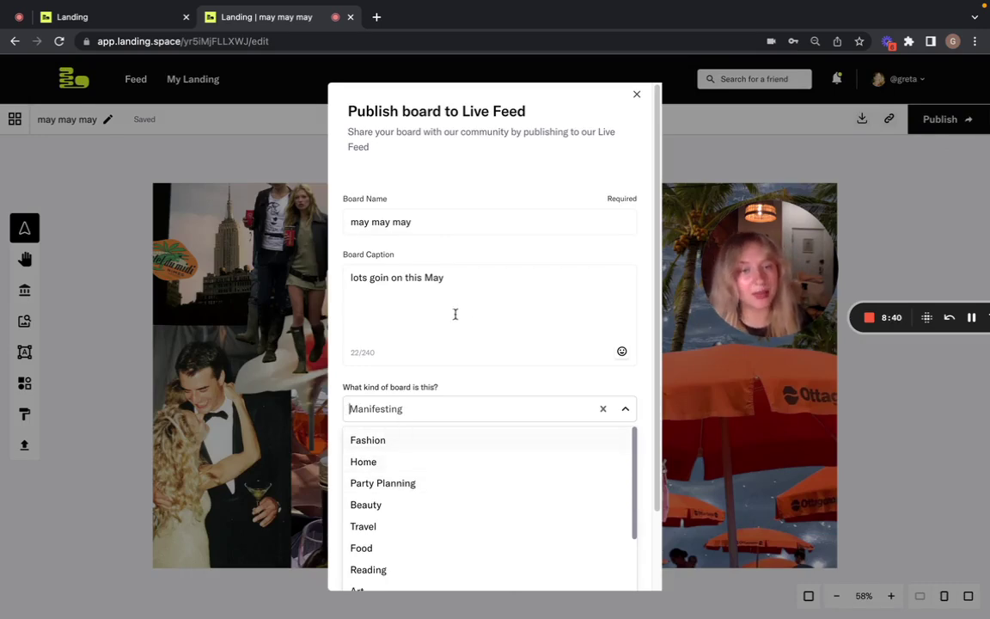
click(477, 277)
click(448, 464)
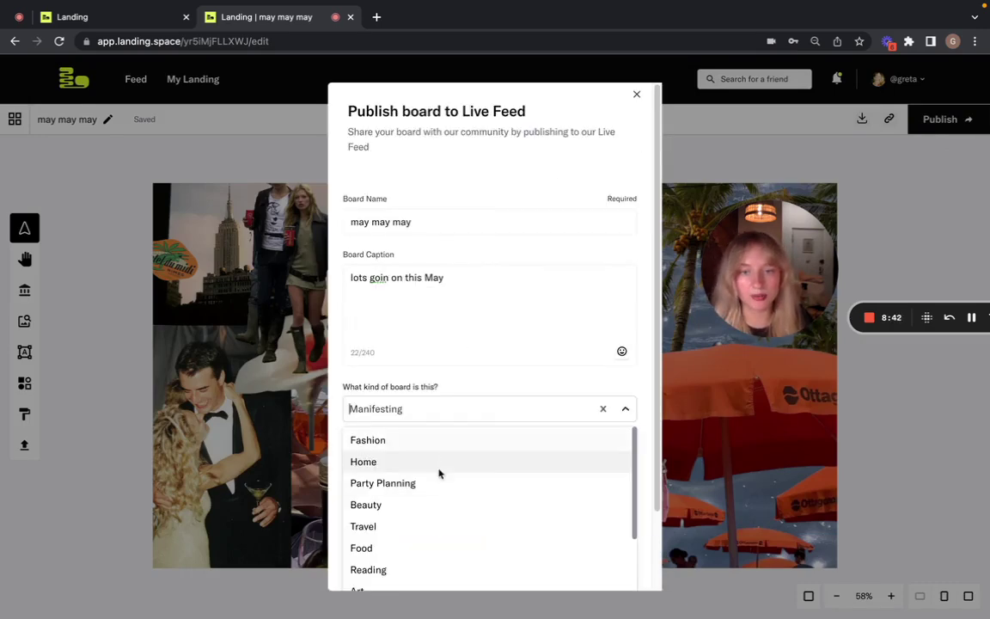
scroll(432, 479, down, 3)
click(415, 300)
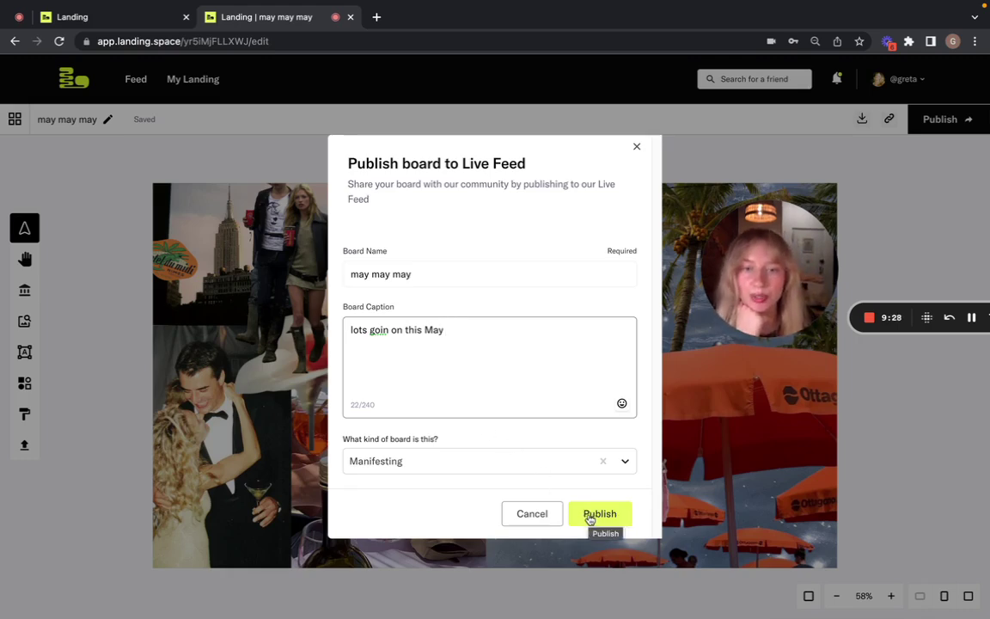
Publish the "may may may" board to the Live Feed and view its public page down to the comments
click(590, 516)
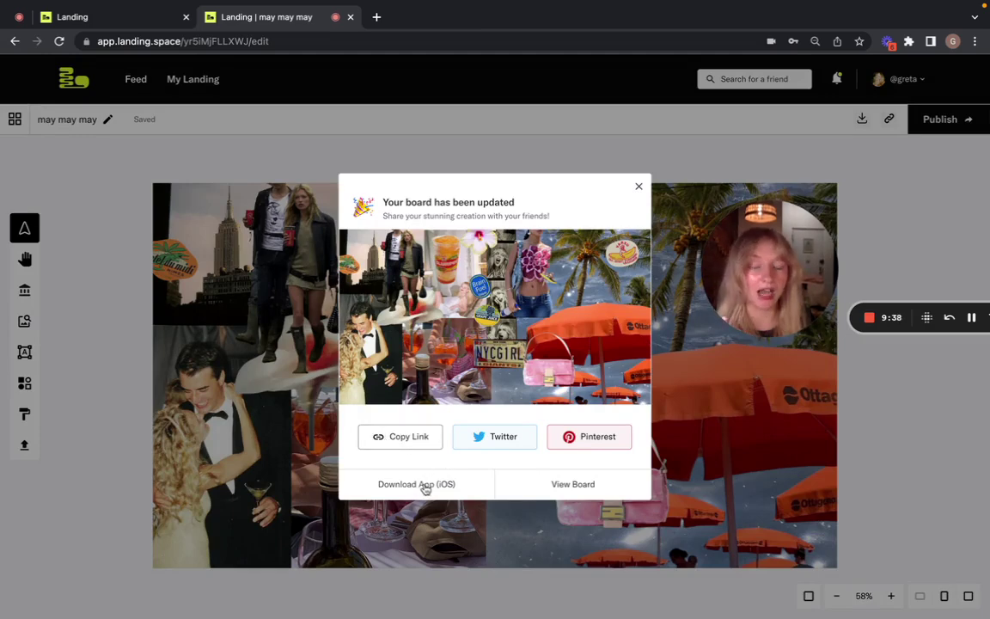
click(573, 484)
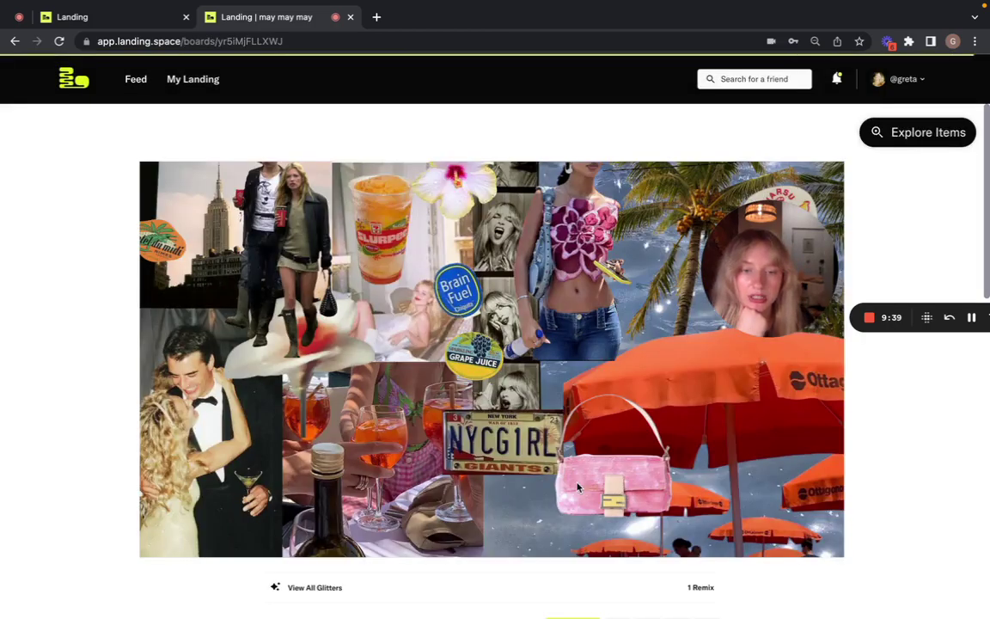
scroll(882, 494, down, 5)
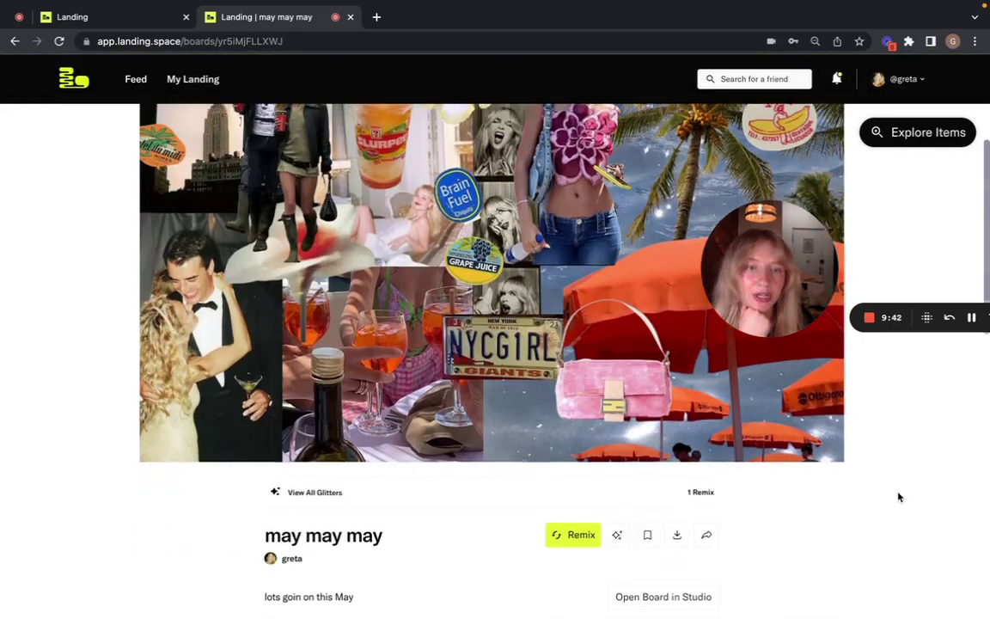
scroll(897, 499, down, 5)
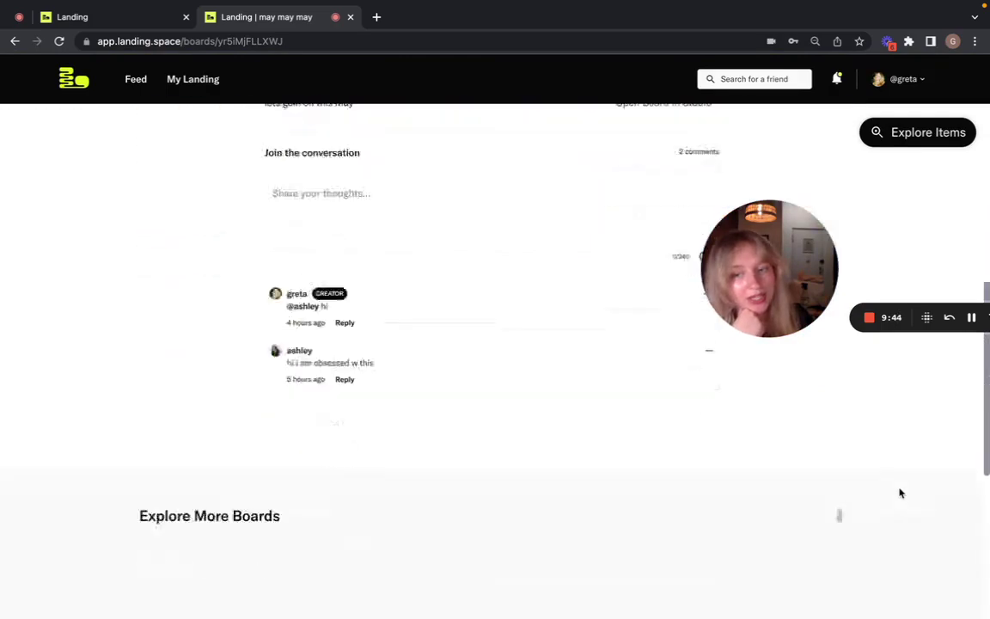
Look over the published board's public page and view the full list of members who glittered it
scroll(899, 493, up, 5)
scroll(899, 492, up, 2)
scroll(899, 492, down, 4)
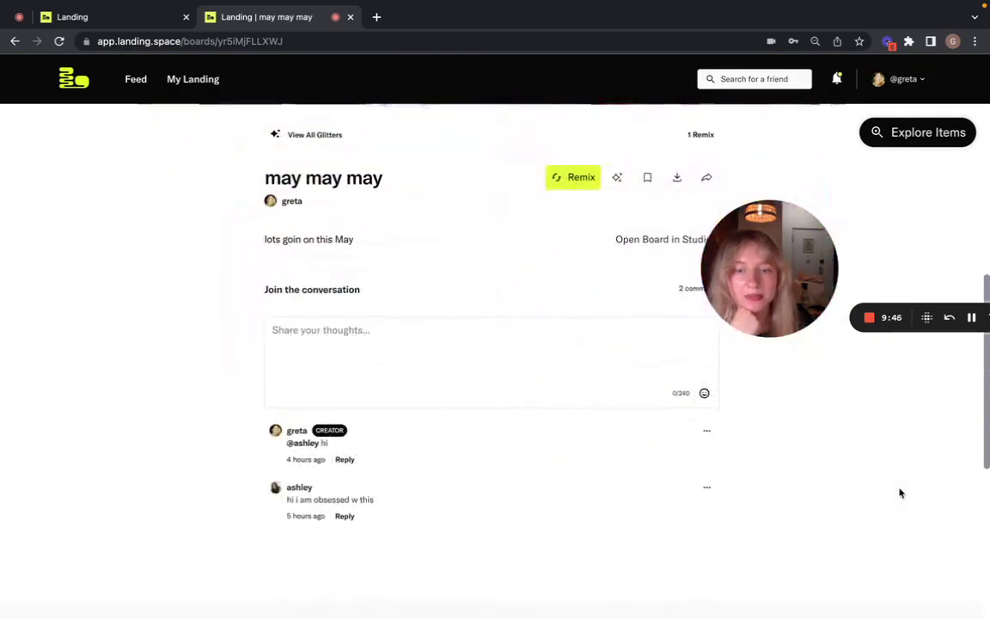
scroll(899, 493, up, 5)
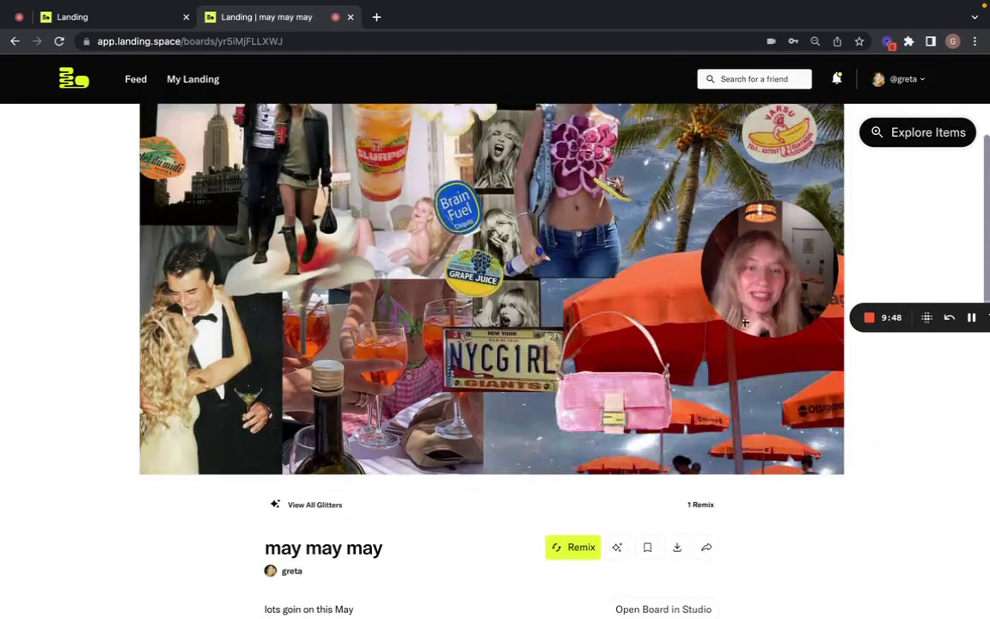
drag(761, 296, 848, 285)
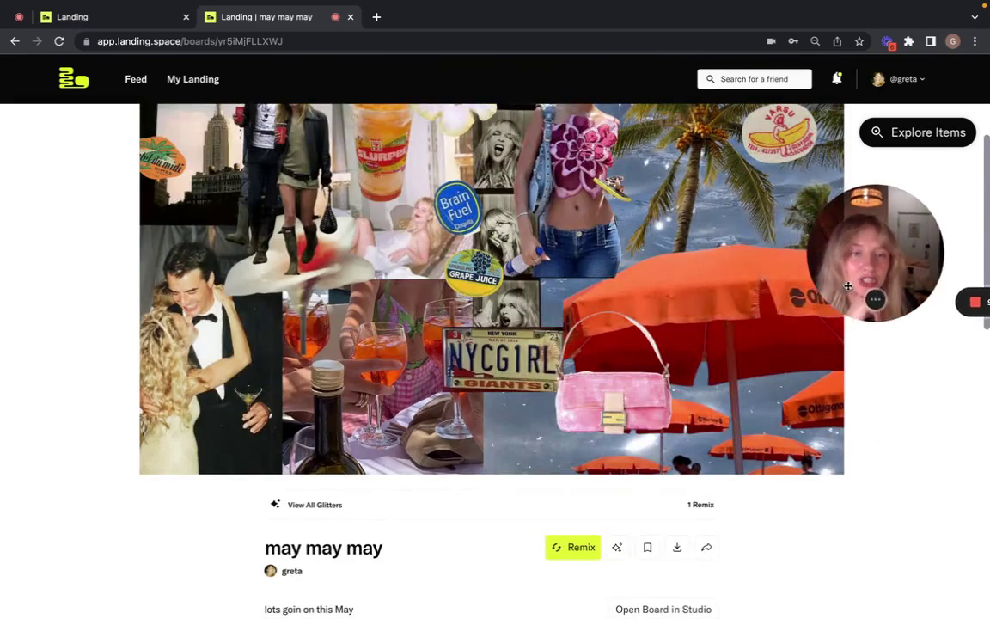
click(307, 513)
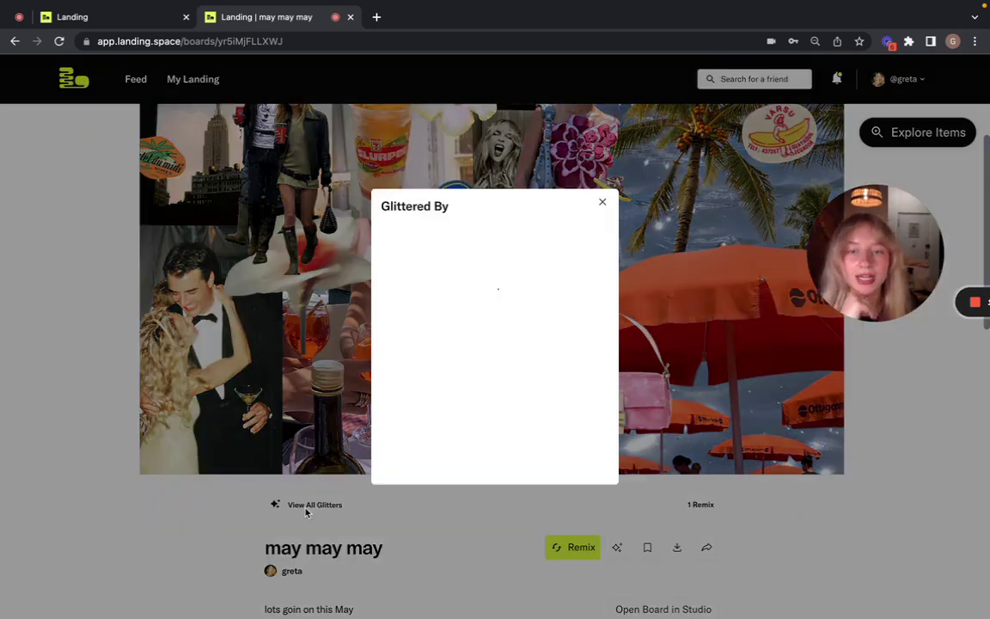
scroll(515, 344, down, 5)
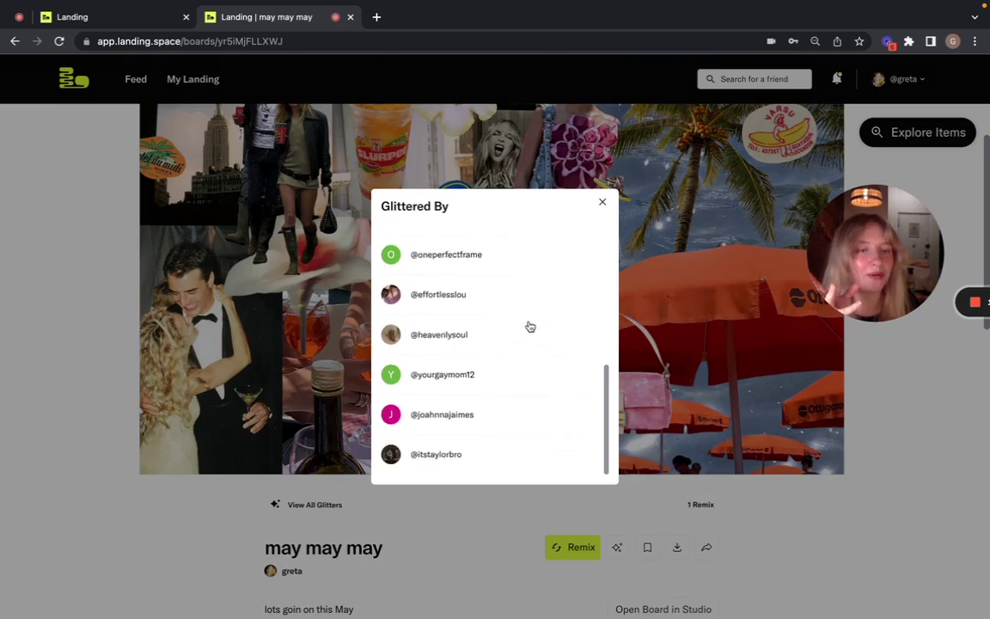
scroll(531, 325, up, 5)
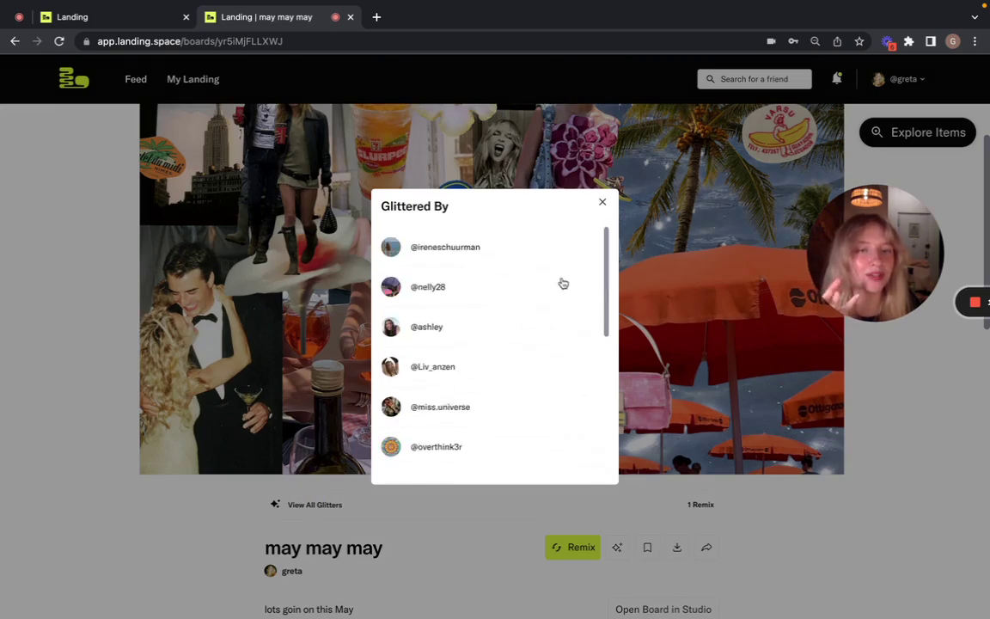
click(602, 205)
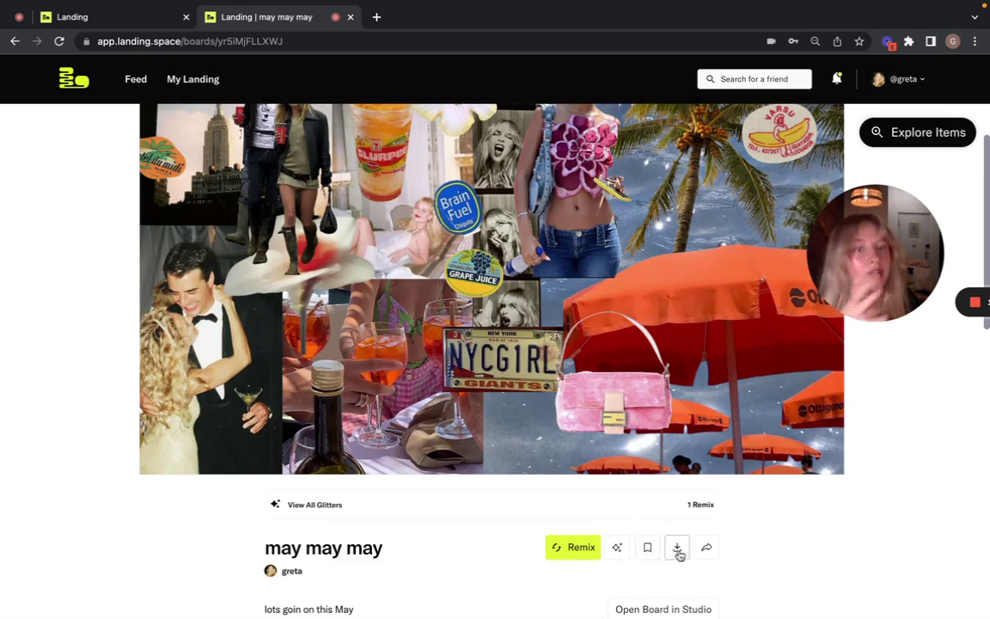
View who has remixed the "may may may" board, leaving the remix list closed
click(702, 506)
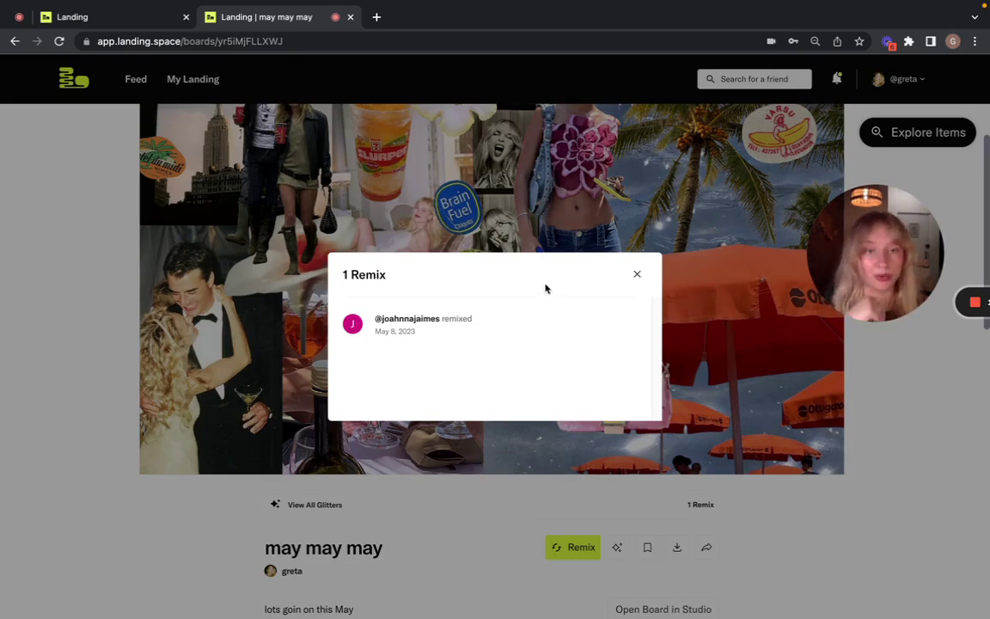
click(637, 274)
drag(817, 213, 656, 243)
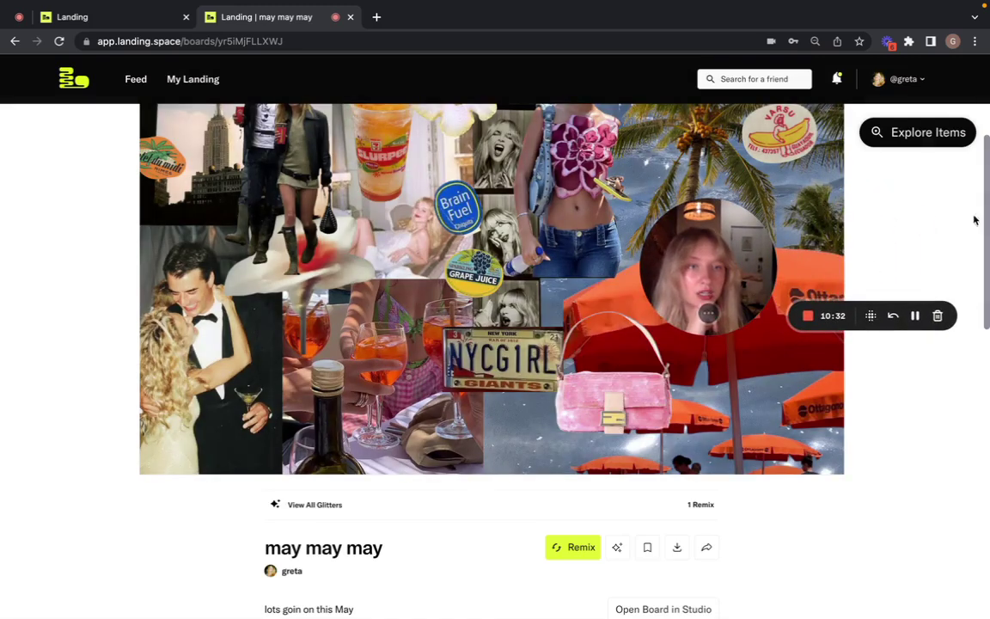
Explore the items used in the "may may may" board, from the Pink Fendi Baguette through the Fruit stickers, and return to the board
click(897, 135)
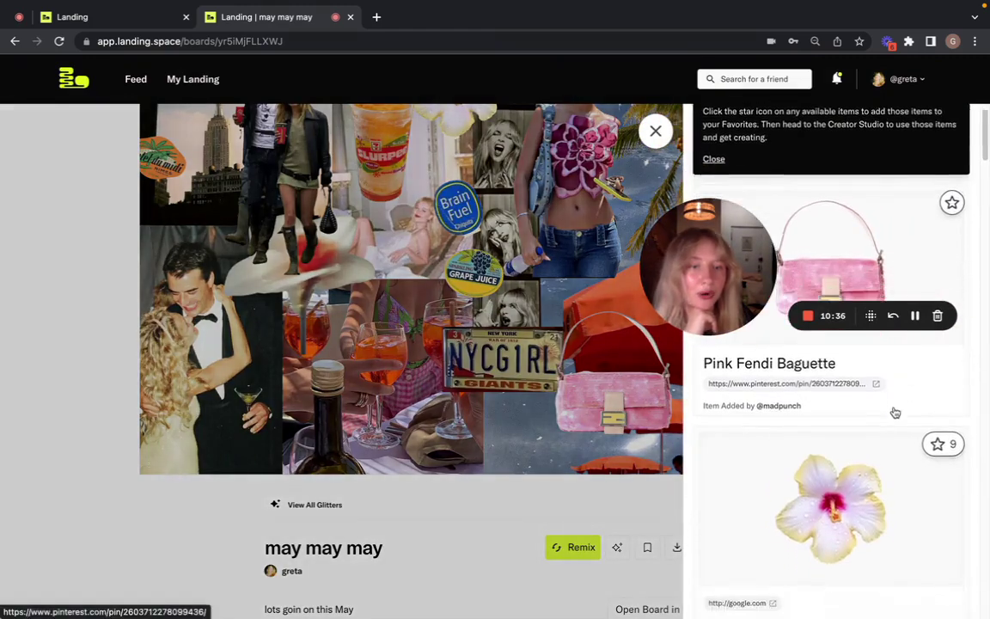
scroll(897, 396, down, 5)
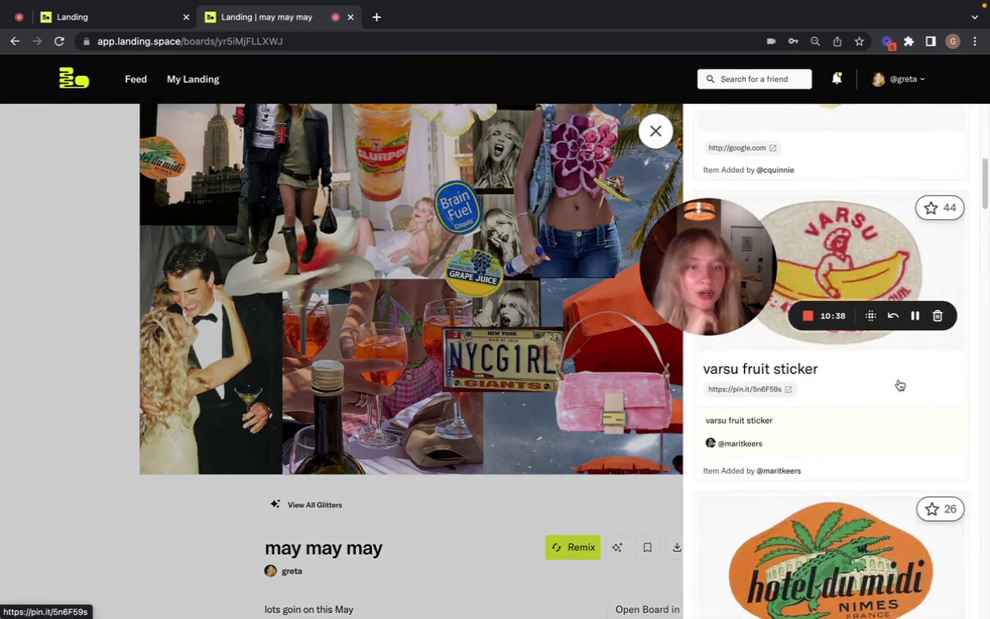
scroll(900, 385, down, 4)
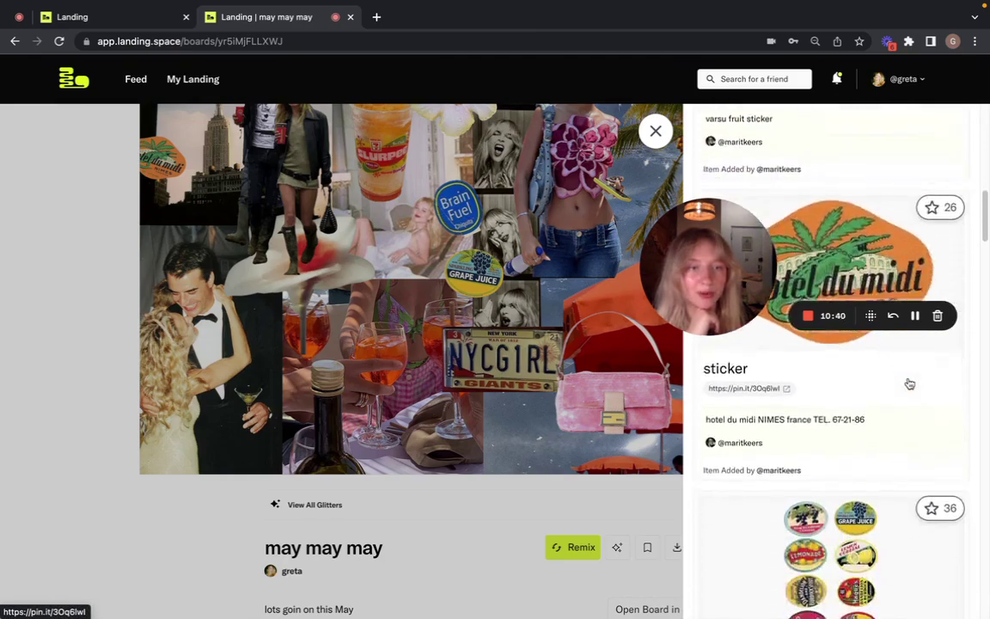
scroll(912, 384, down, 5)
scroll(913, 383, up, 2)
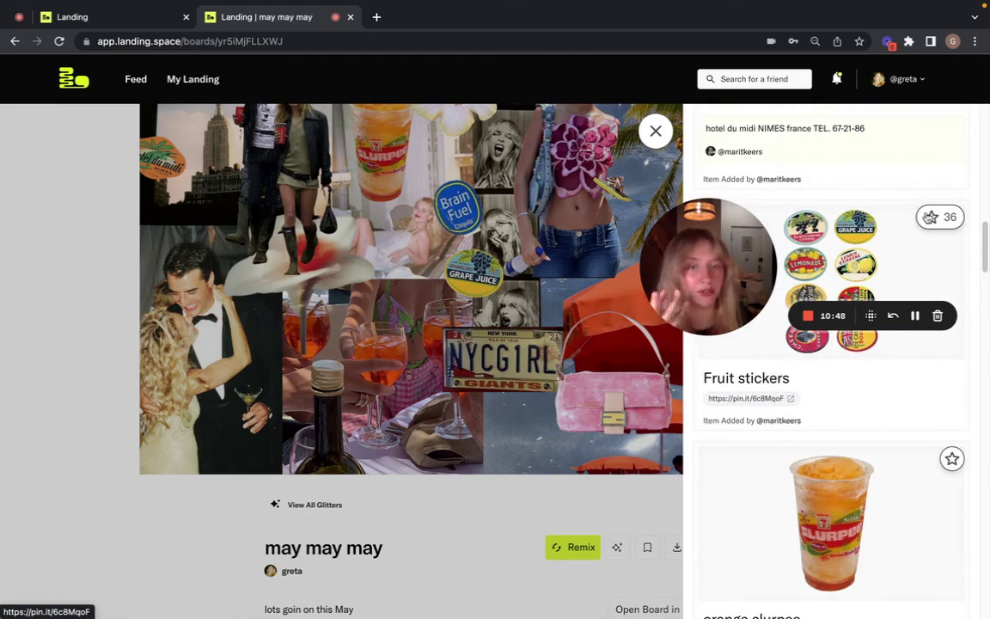
click(485, 532)
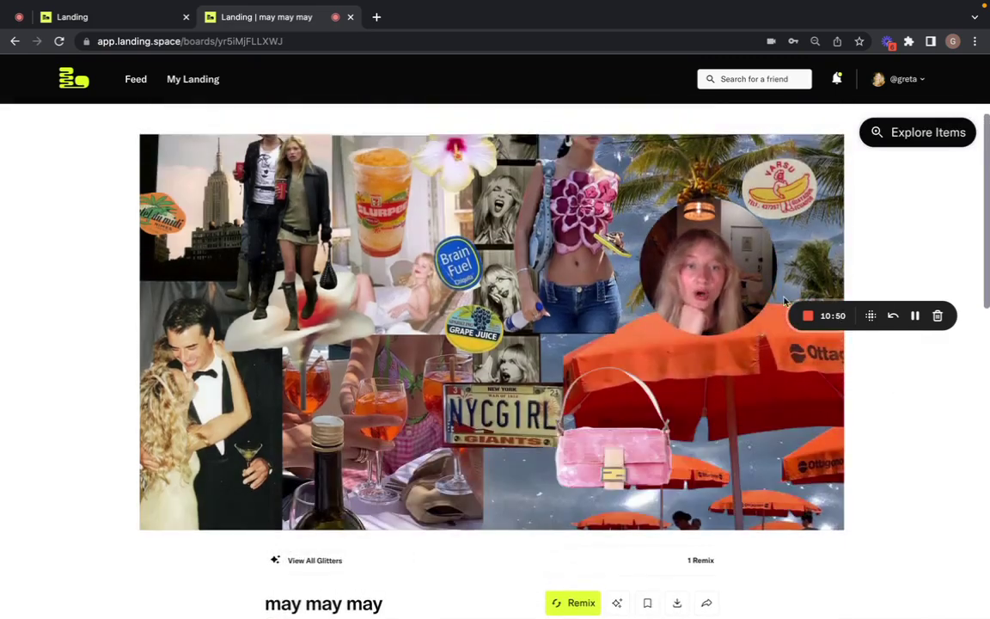
drag(714, 275, 906, 270)
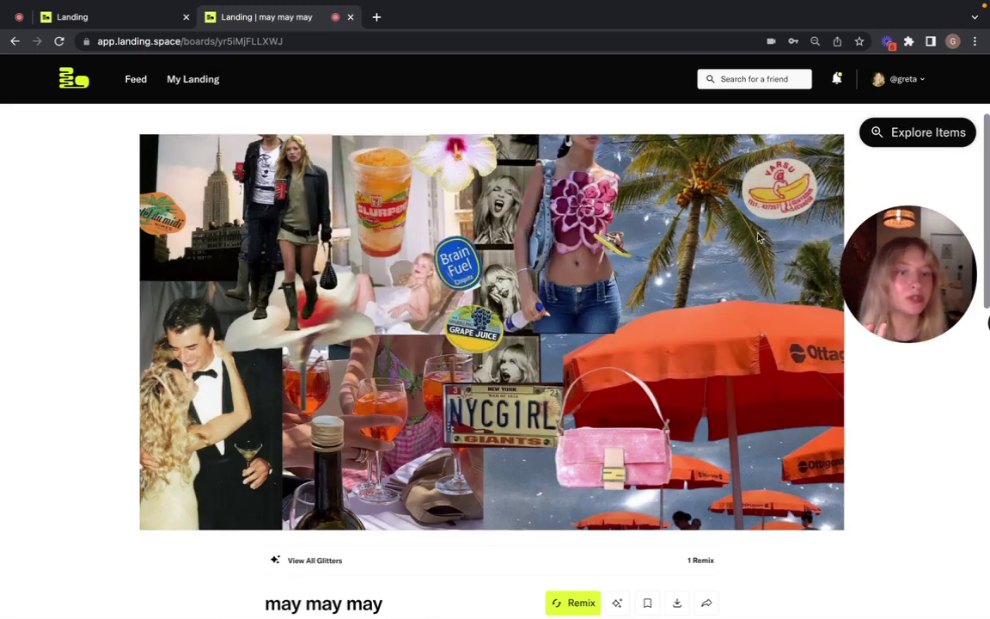
drag(903, 275, 679, 275)
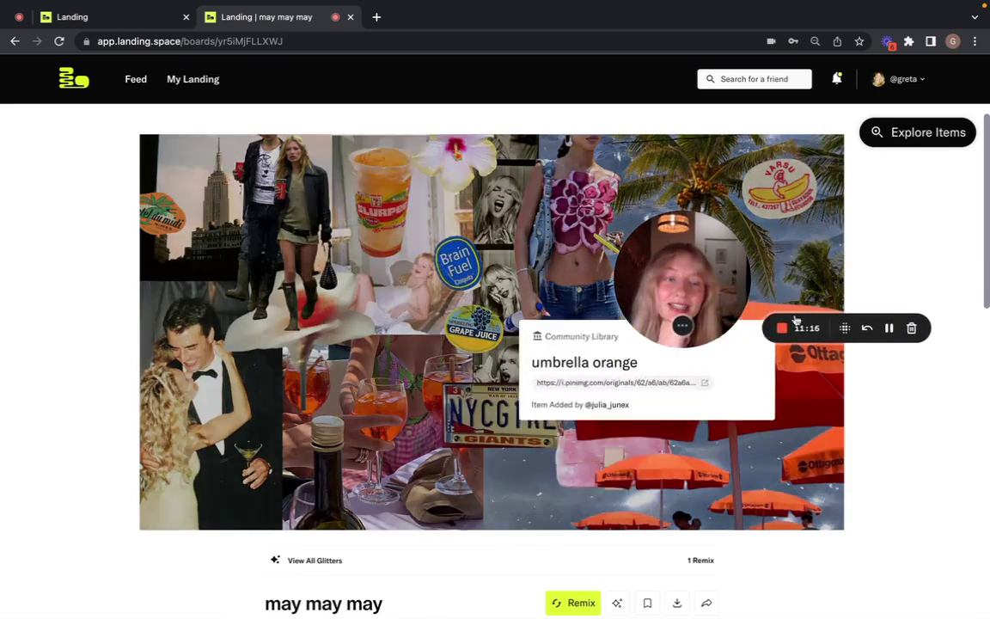
Go to the creator's profile page and look through the published boards
key(super+Left)
scroll(774, 468, down, 2)
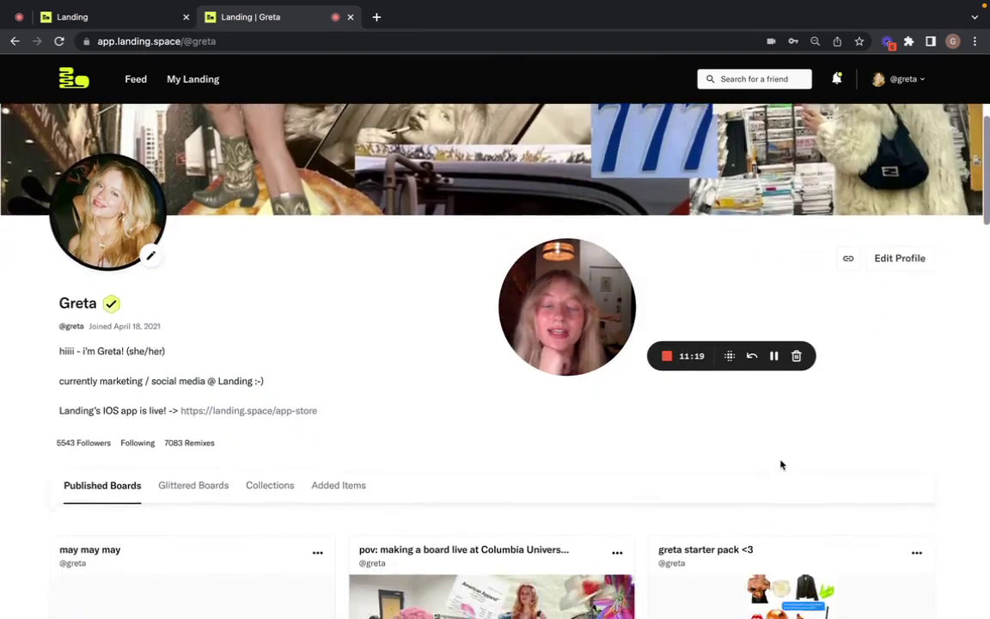
scroll(781, 465, down, 5)
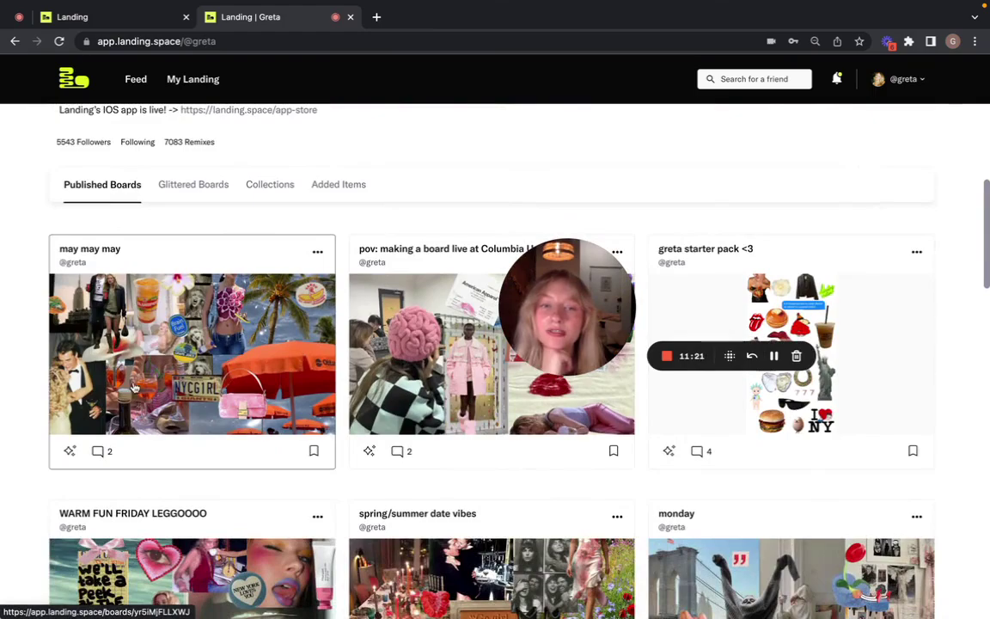
scroll(306, 492, down, 8)
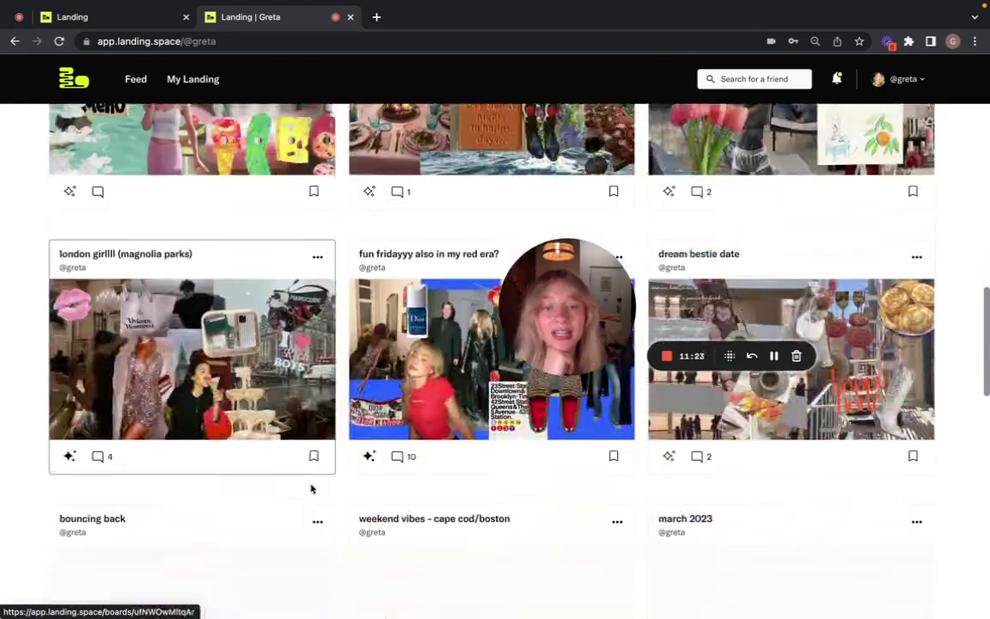
scroll(306, 492, down, 2)
scroll(292, 490, up, 5)
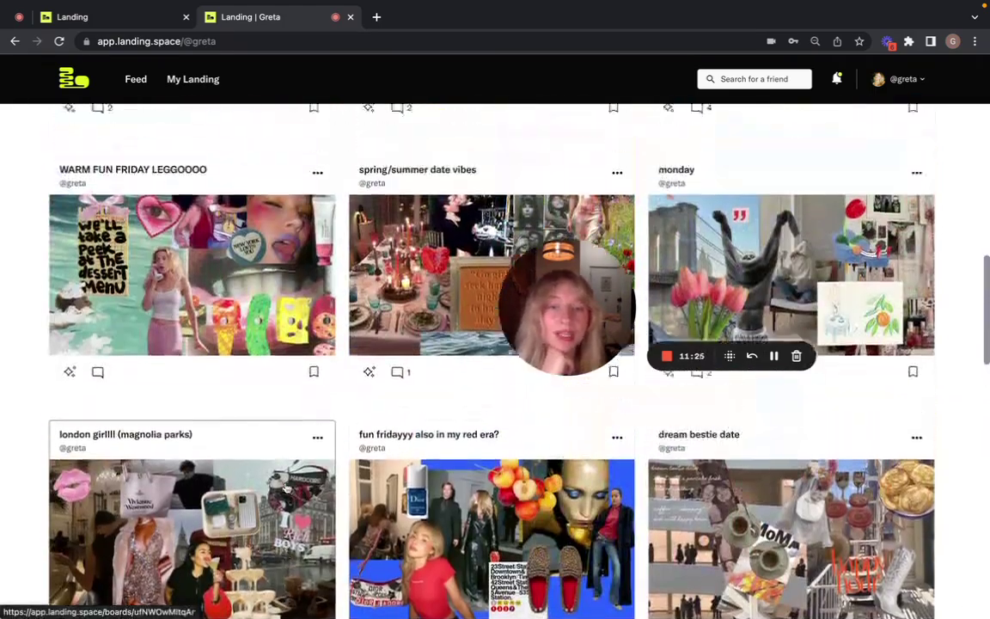
scroll(287, 487, up, 10)
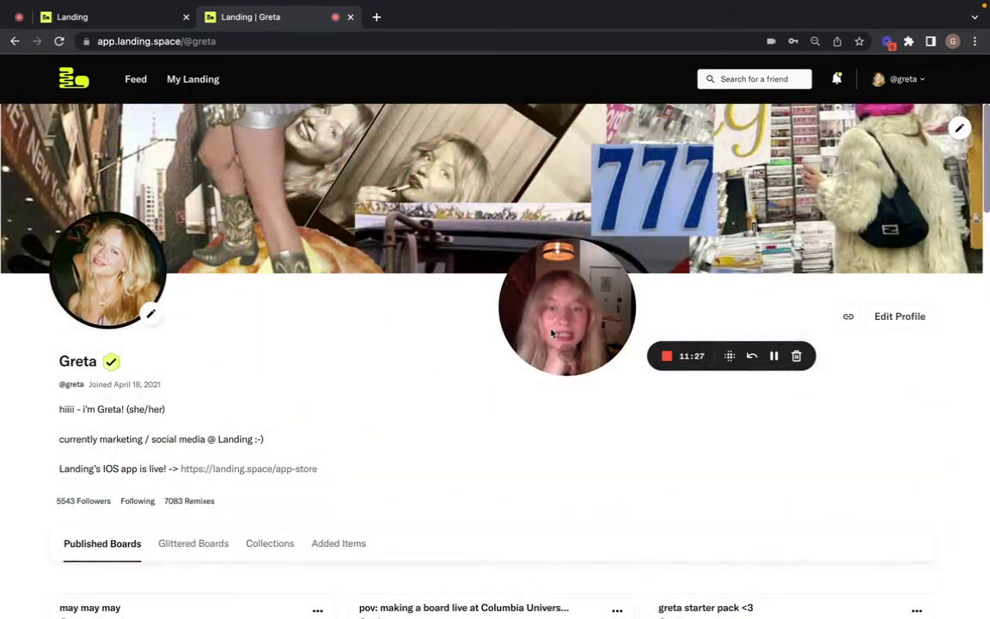
drag(553, 334, 520, 368)
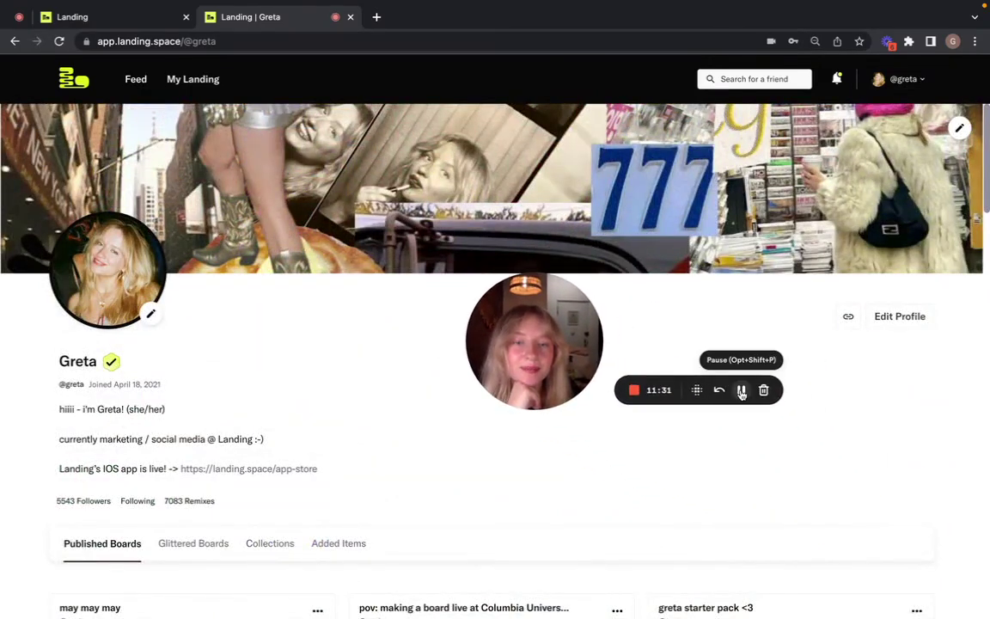